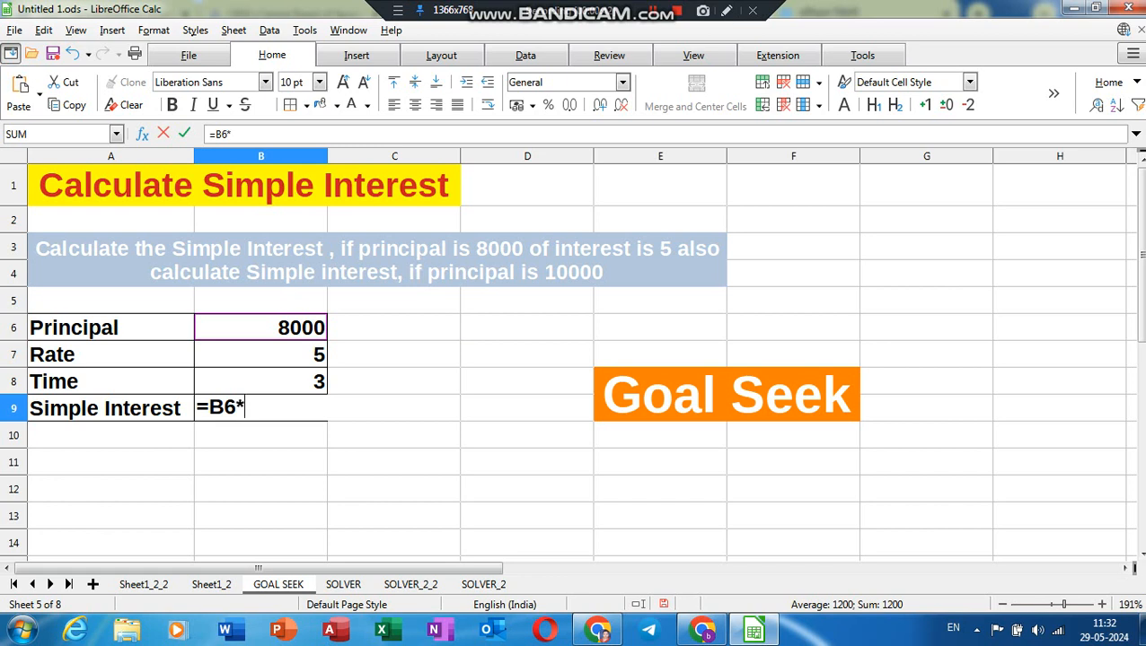
Complete the simple interest formula in cell B9 as =B6*B7*B8/100.
text(*b8)
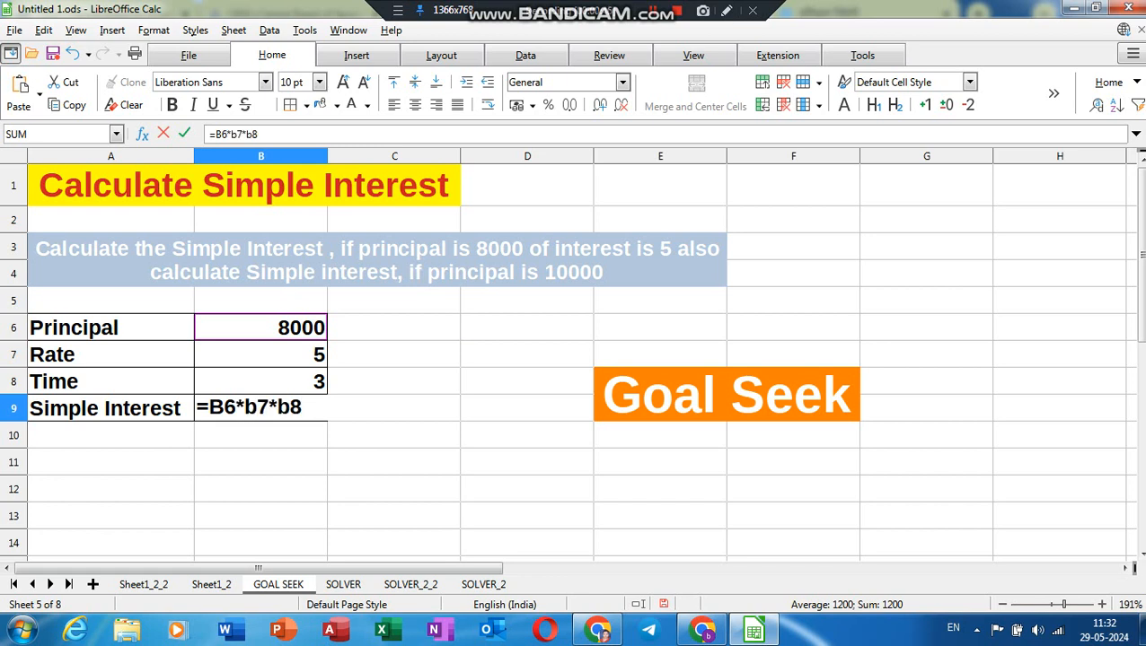
text(/100)
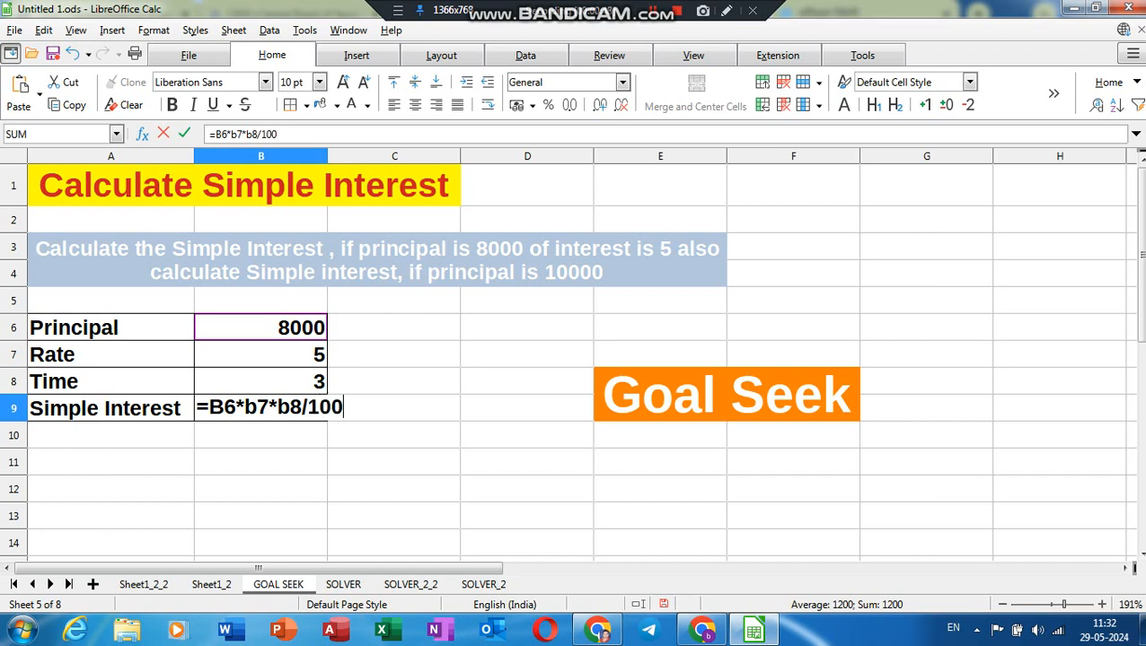
key(Return)
key(Up)
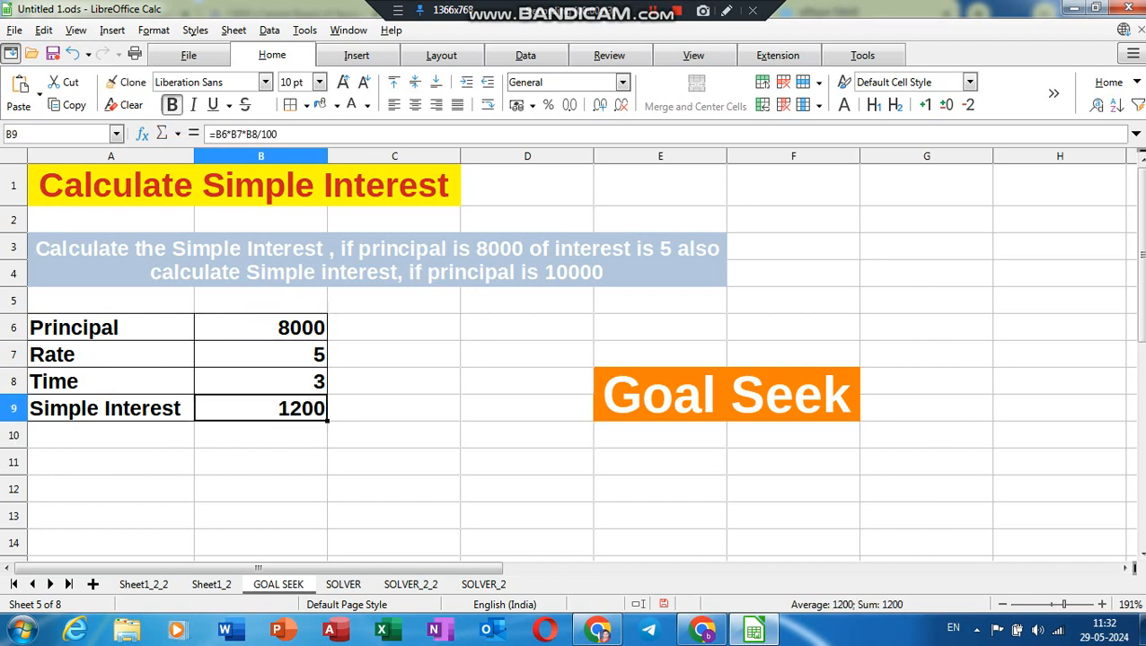
Try overwriting the simple interest formula in B9 with 1500, and undo that entry.
text(1500)
key(Return)
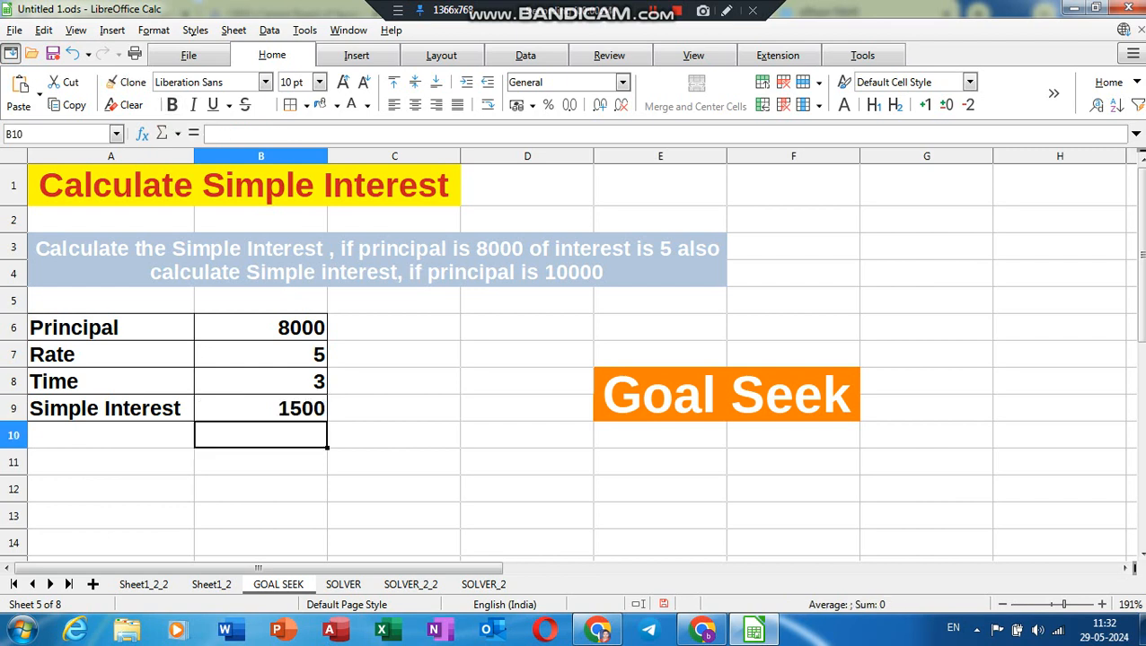
key(Up)
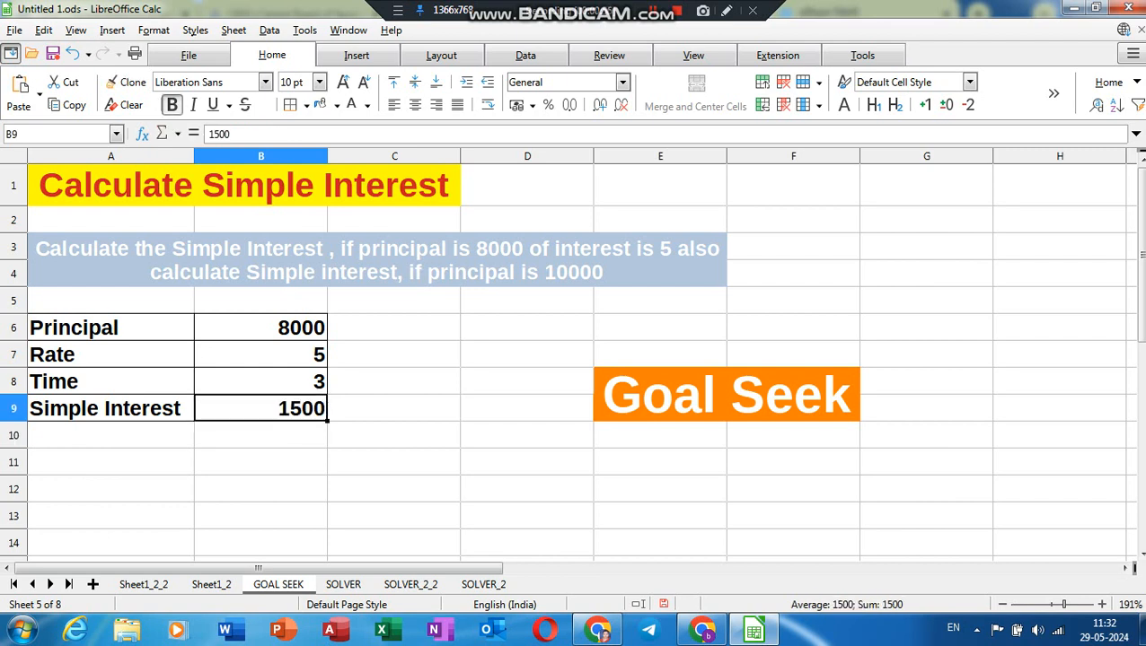
click(260, 327)
key(ctrl+z)
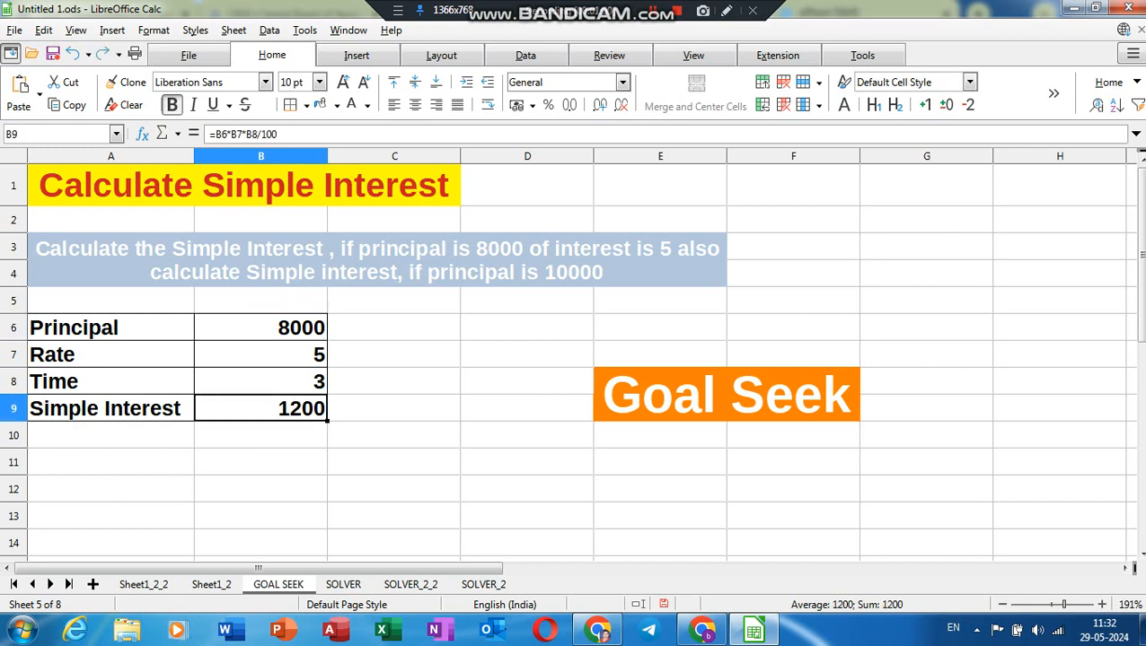
Run Goal Seek on formula cell B9 with target value 1500 and variable cell B6, and insert the result into the principal.
click(305, 29)
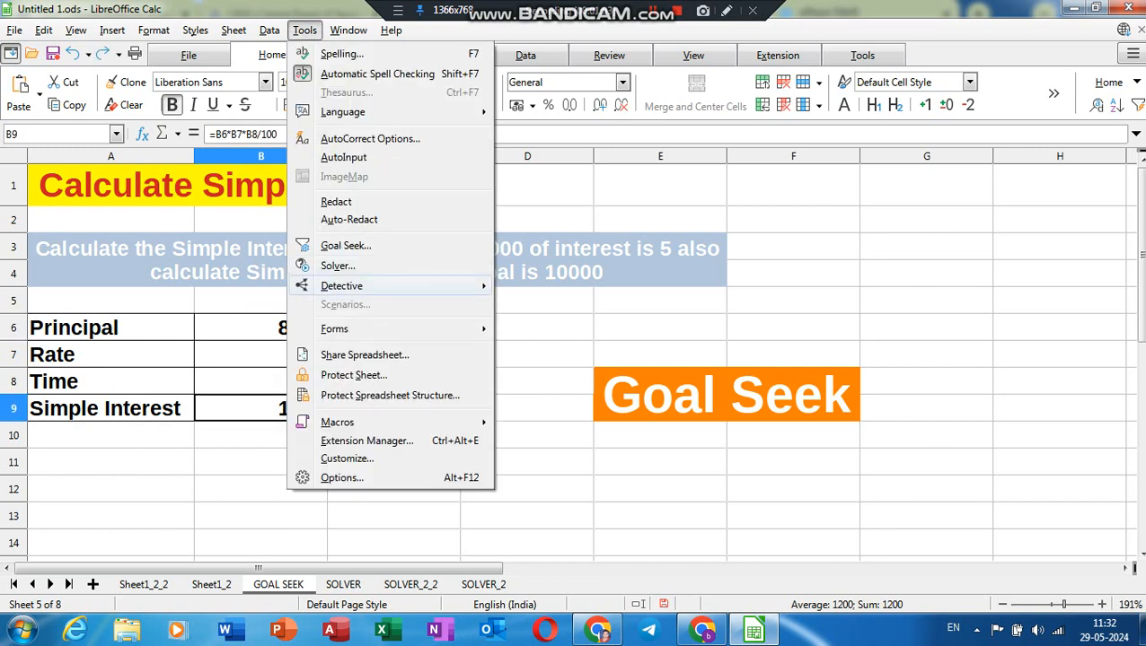
click(345, 245)
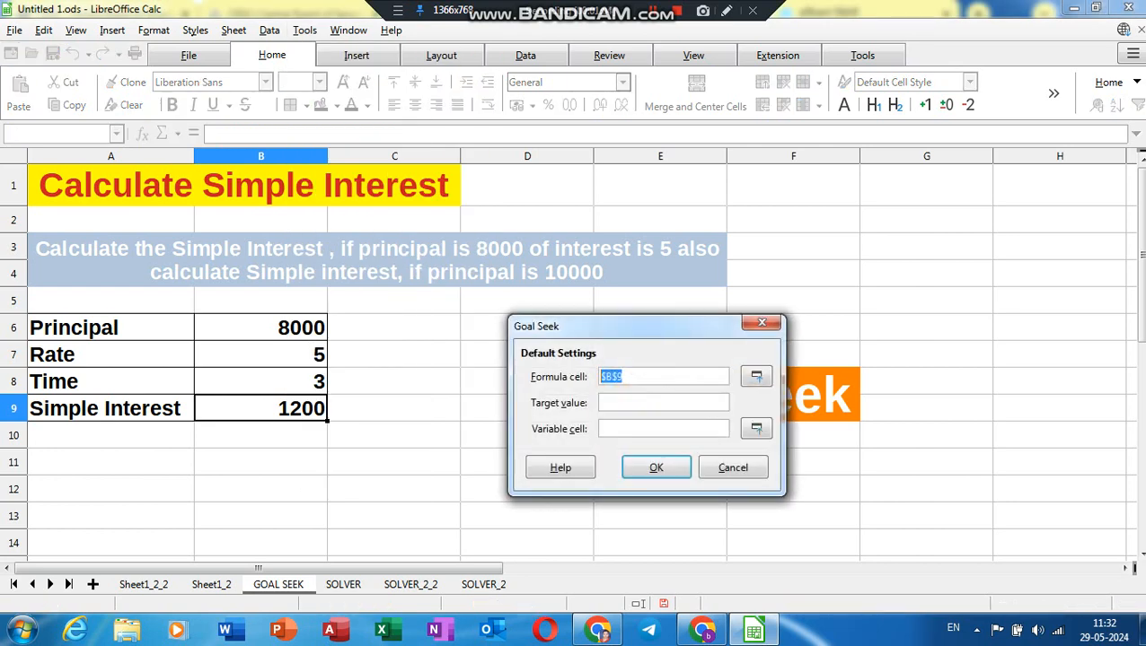
click(626, 377)
click(628, 403)
click(261, 408)
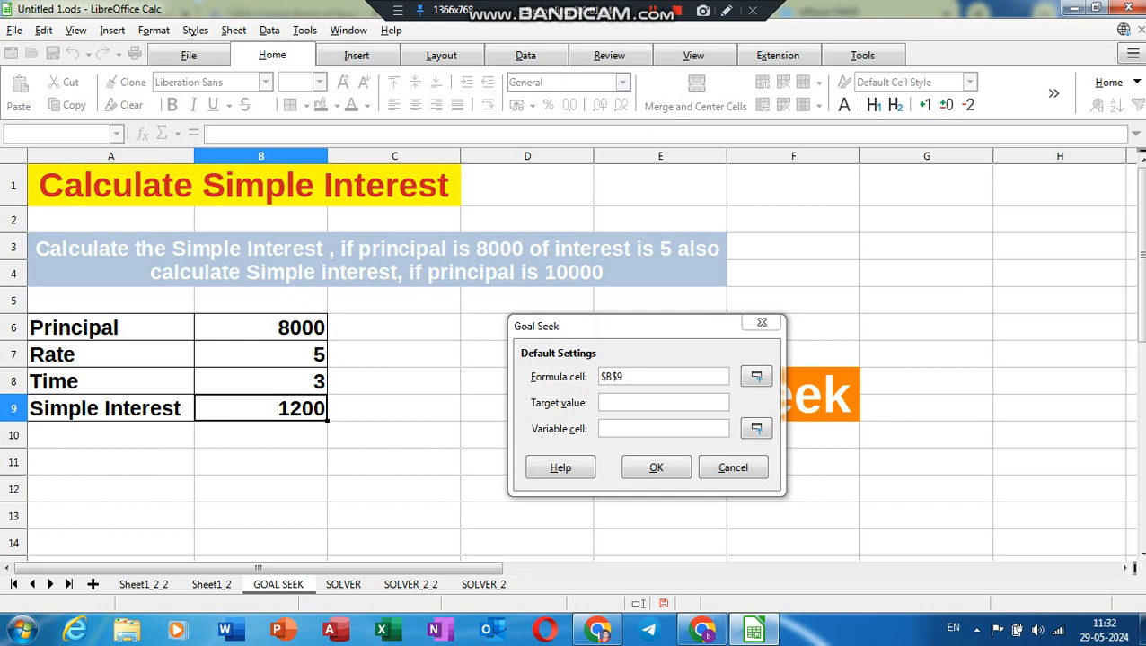
click(651, 403)
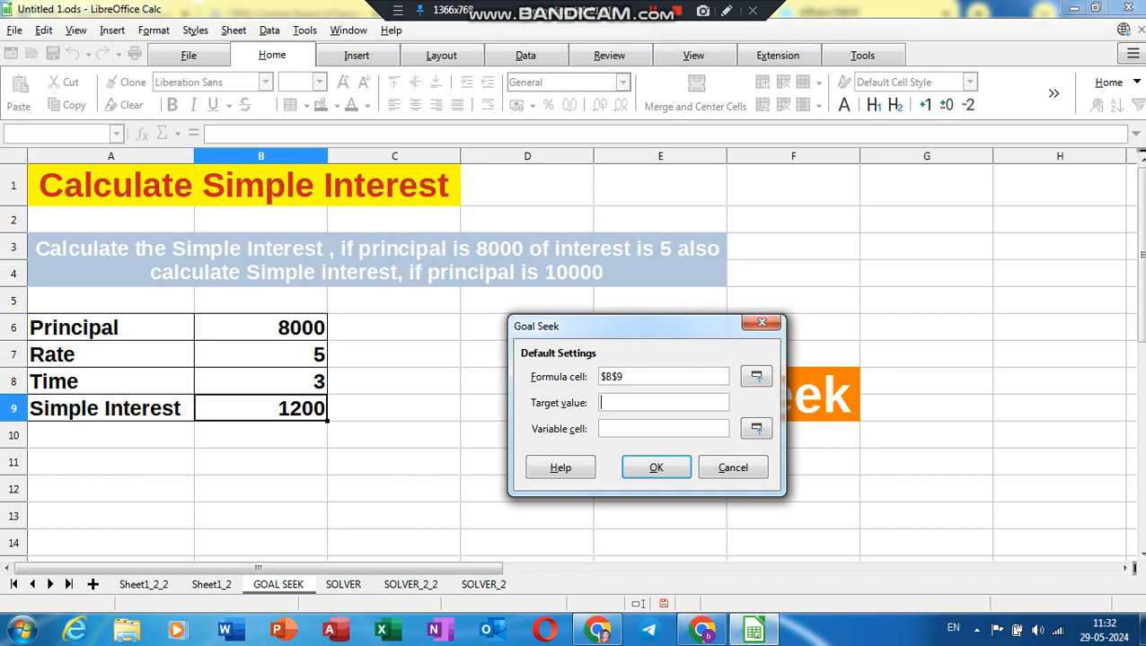
text(1500)
key(Tab)
click(260, 327)
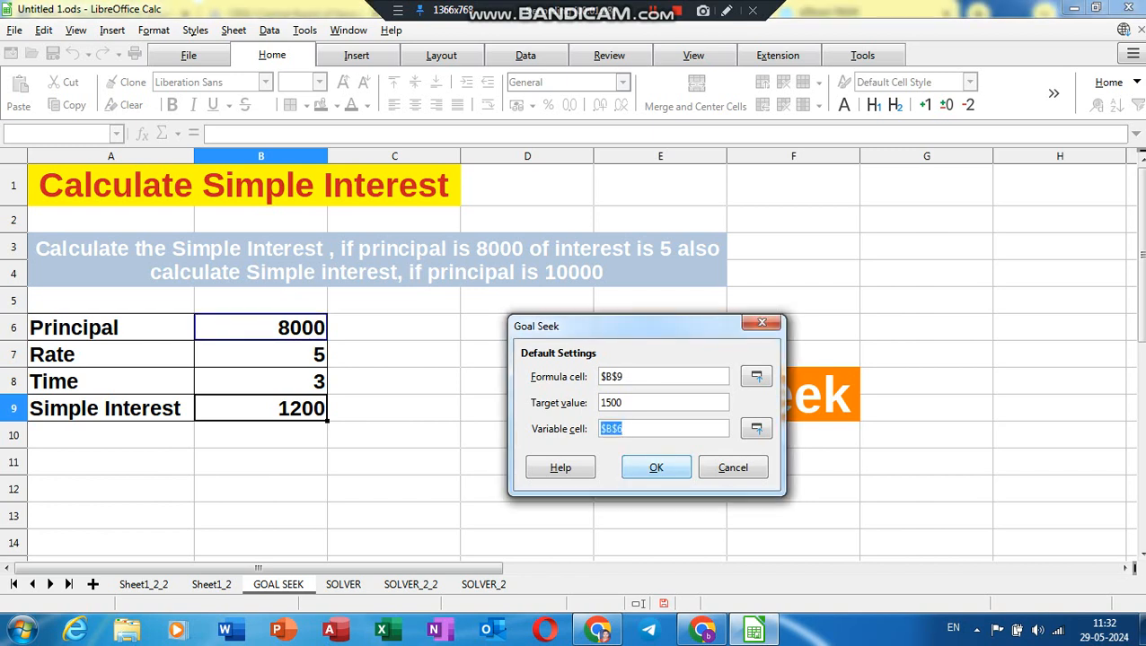
click(655, 467)
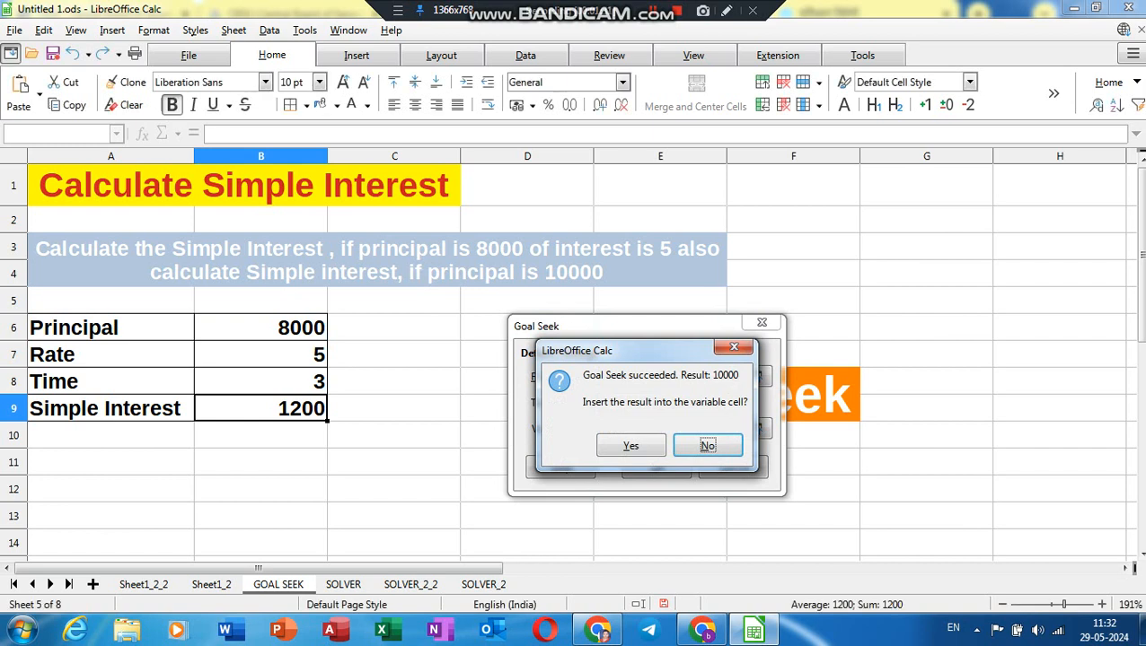
click(632, 446)
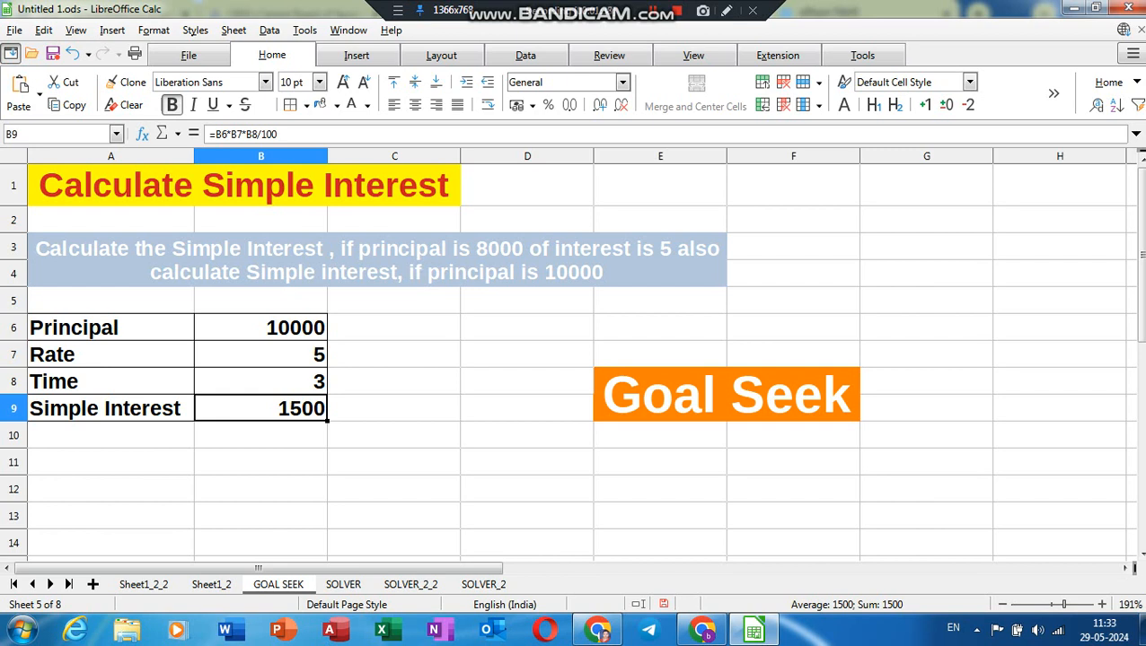
Run Goal Seek on formula cell B9 with target value 2000 and variable cell B8, and insert the result into the time.
click(304, 30)
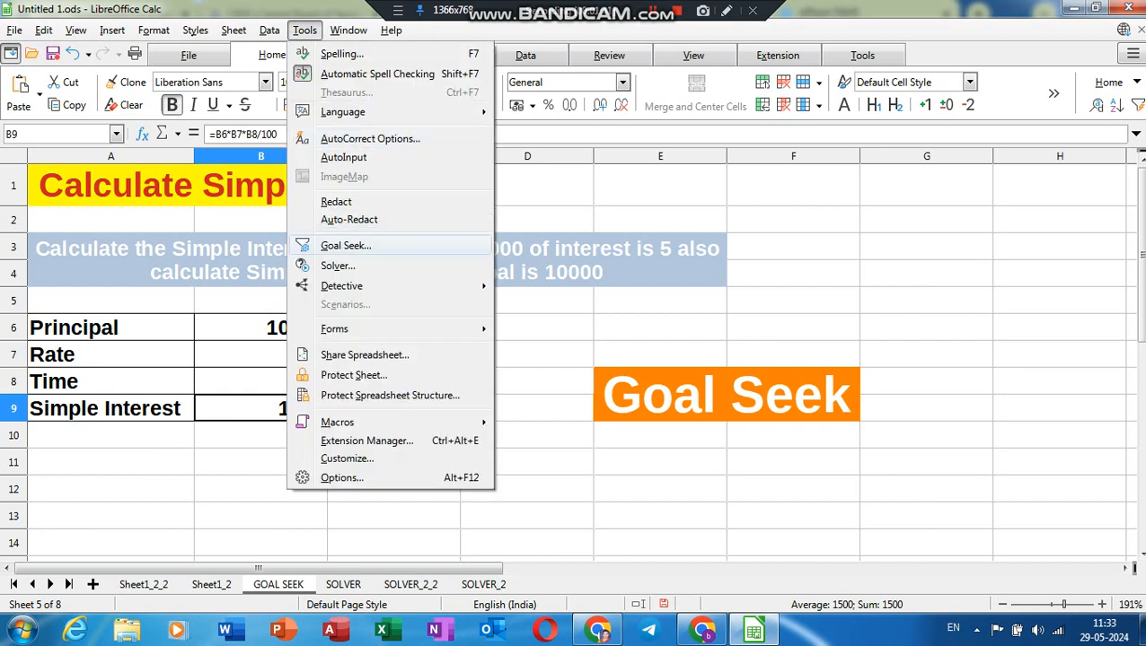
click(346, 245)
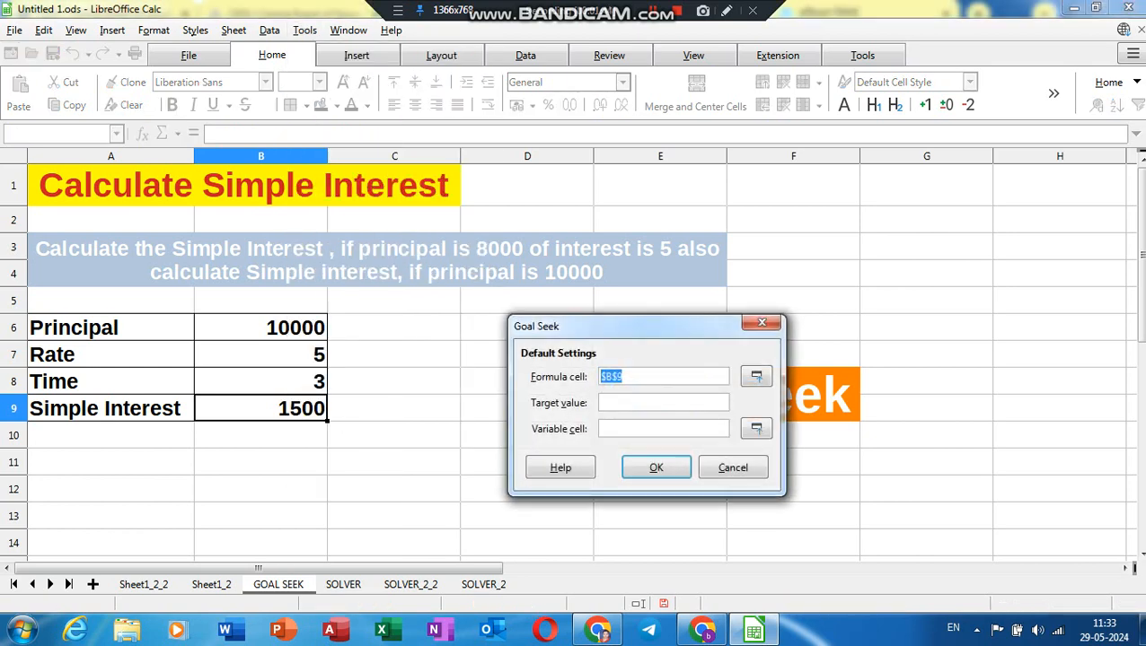
click(664, 403)
text(2000)
click(629, 428)
click(260, 382)
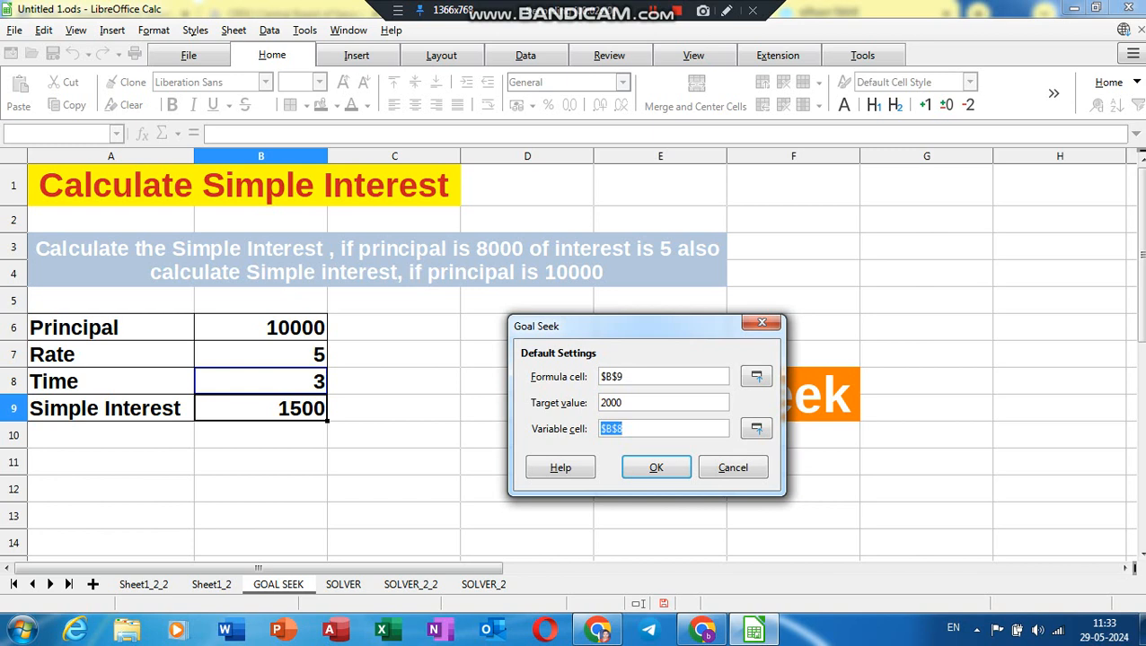
click(656, 468)
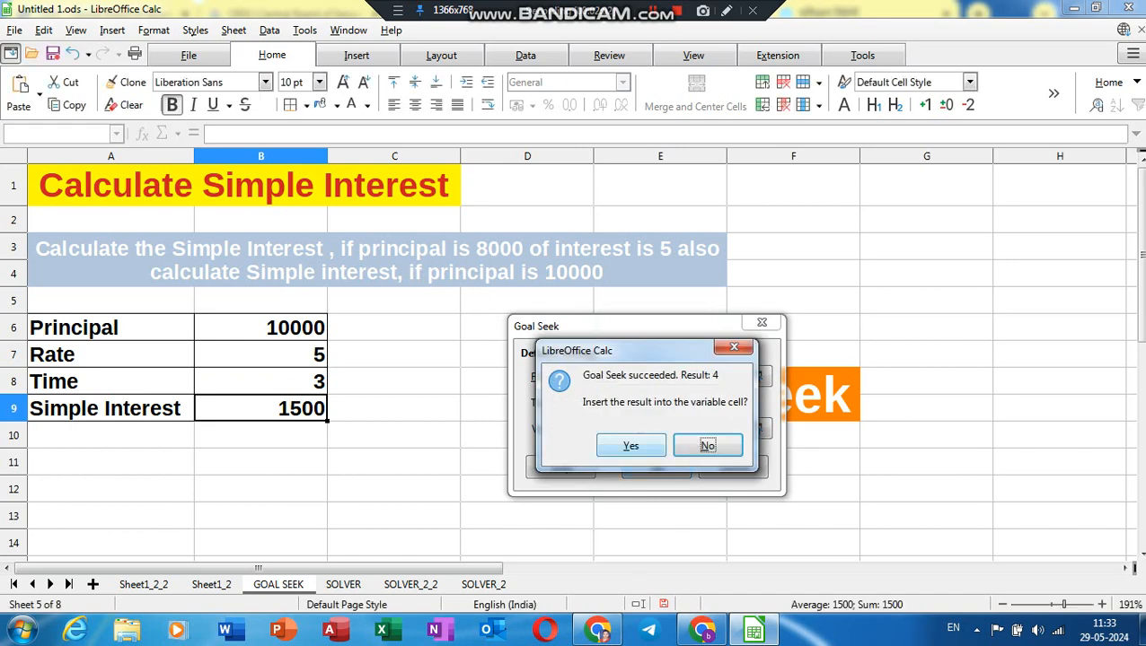
key(Return)
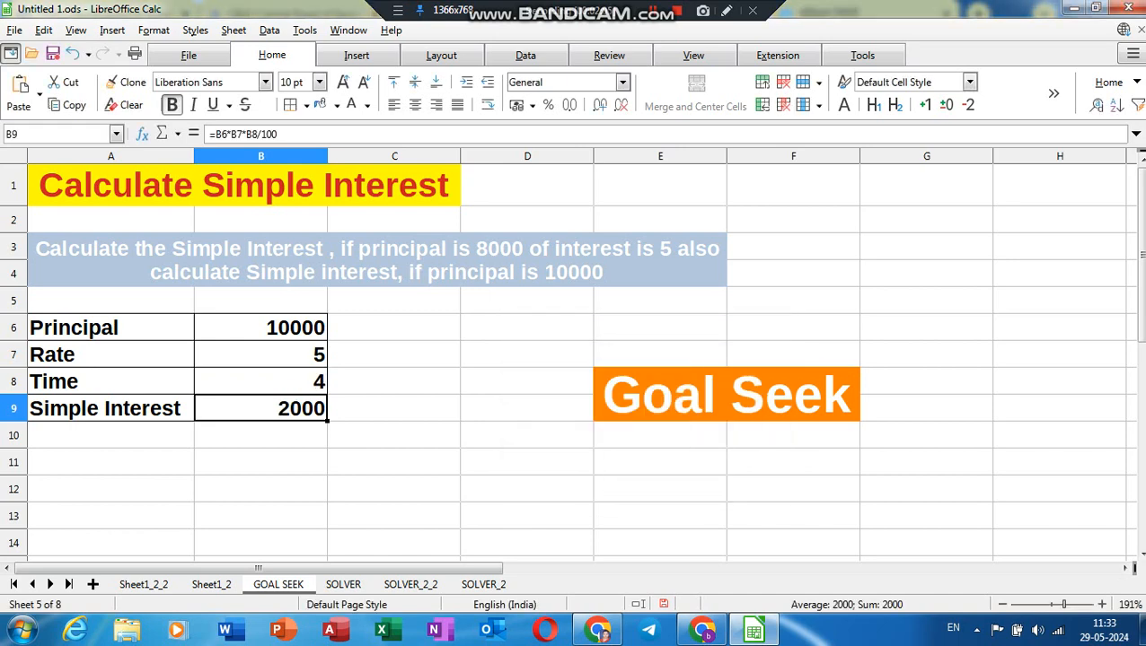
Examine the principal, time and simple interest entries in A6:B9, including the formula in B9.
click(260, 381)
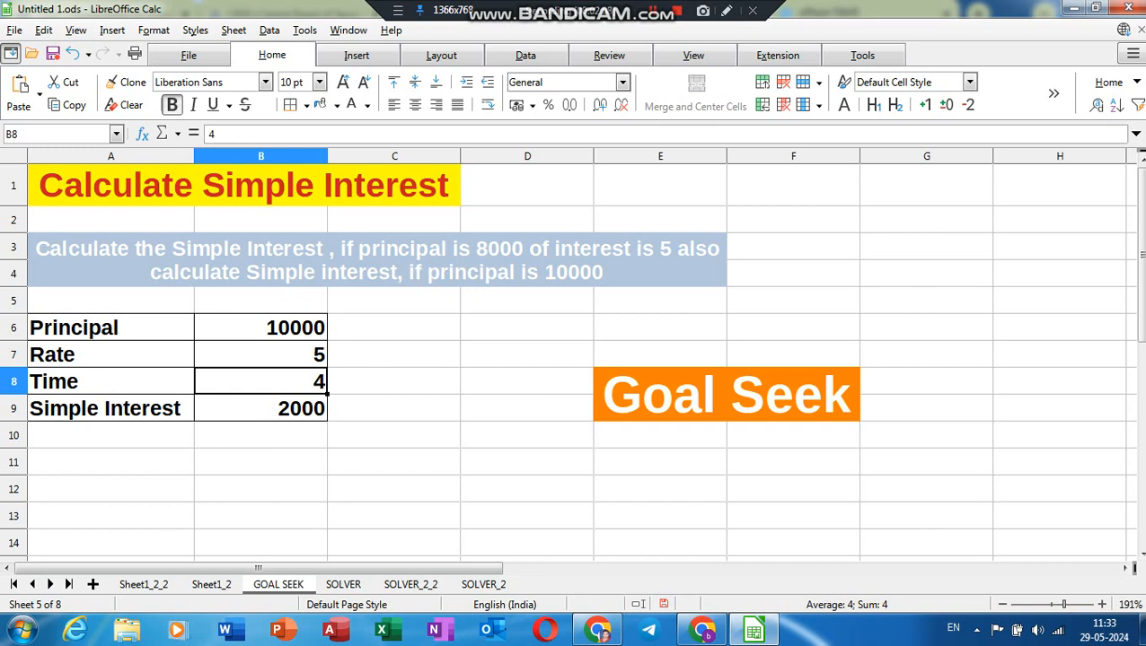
click(527, 409)
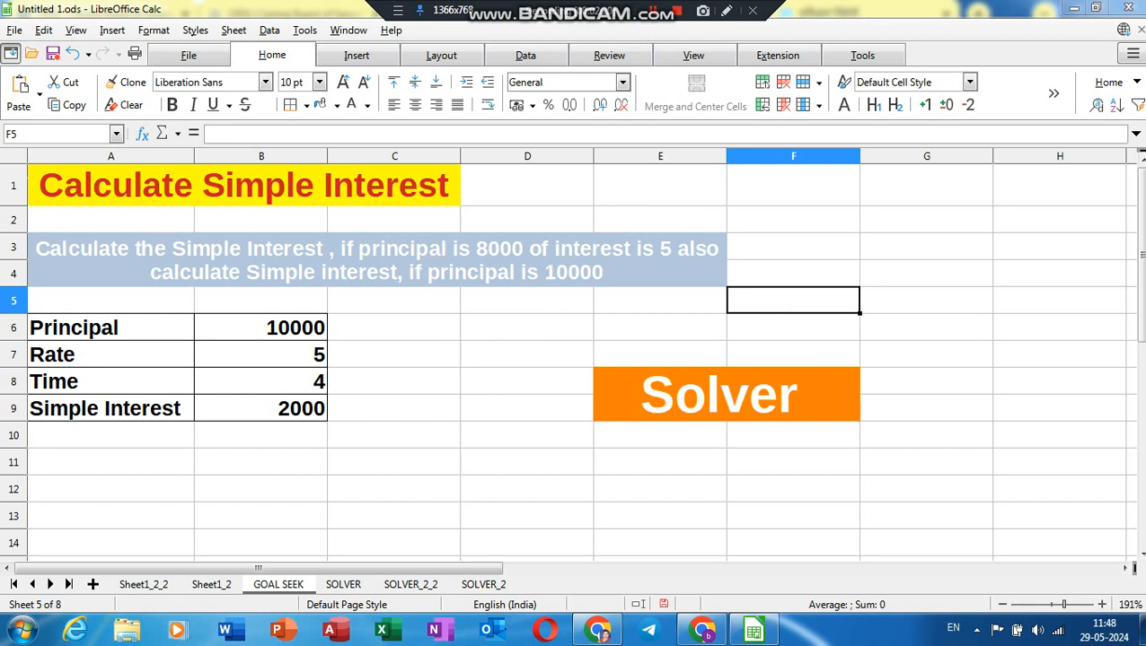
click(110, 328)
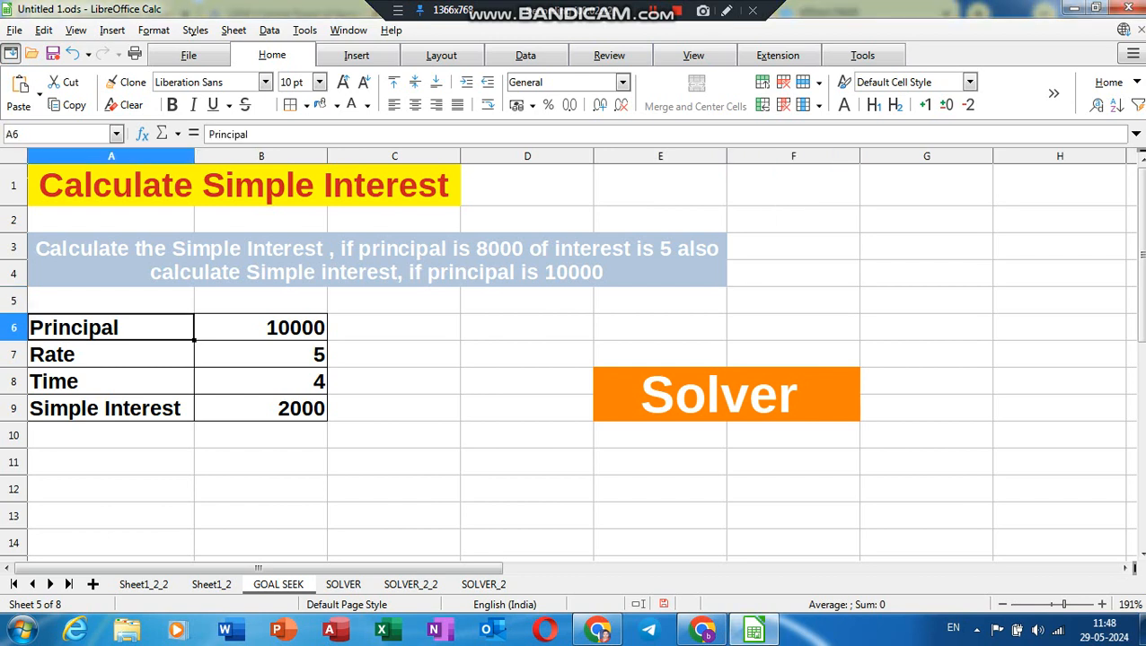
click(105, 408)
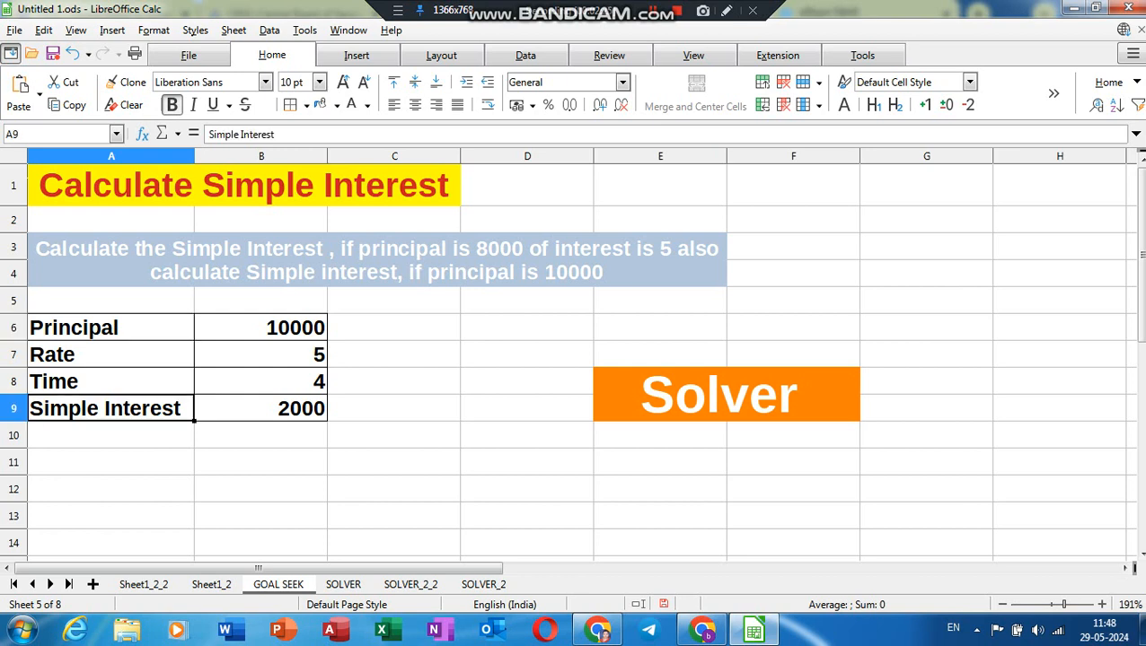
click(260, 408)
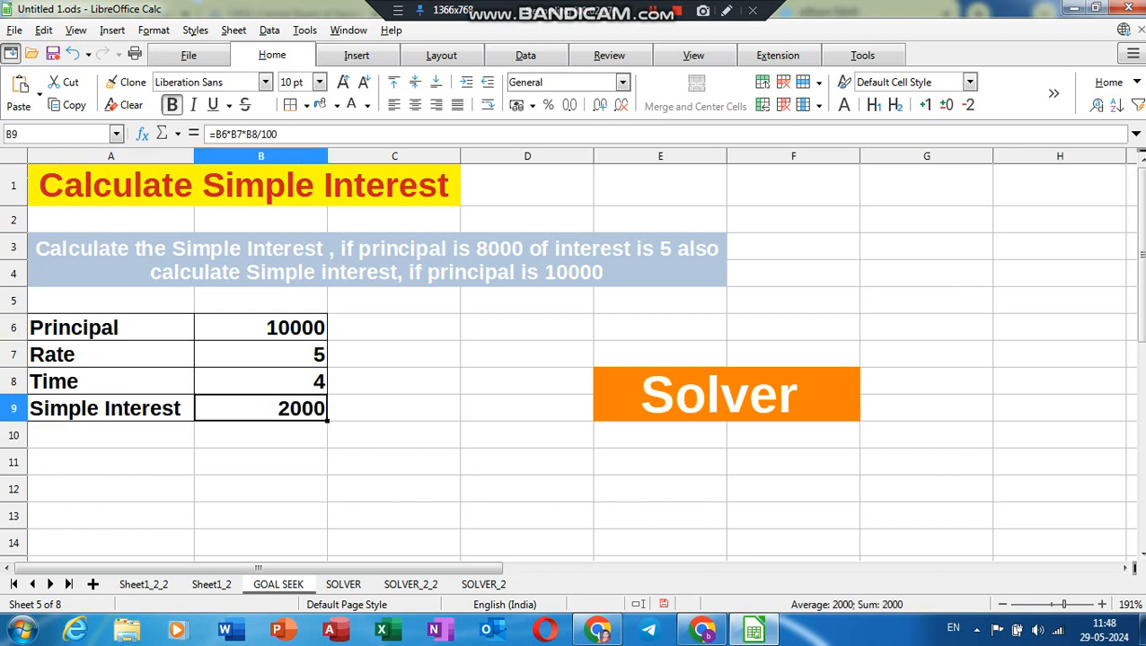
click(260, 327)
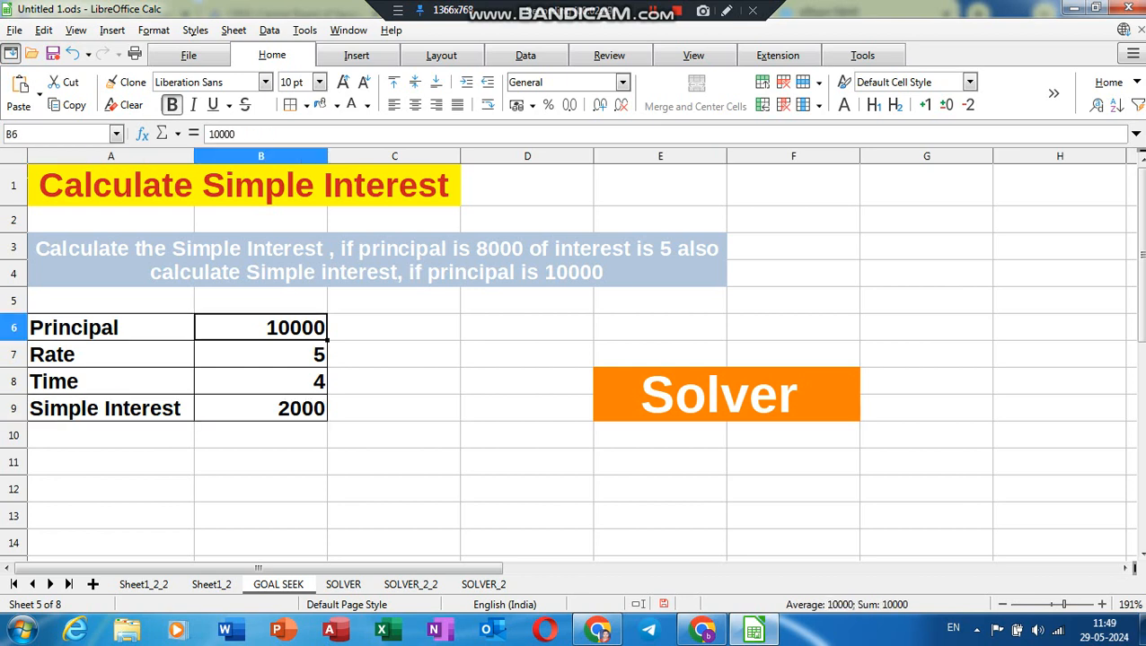
drag(261, 409, 260, 327)
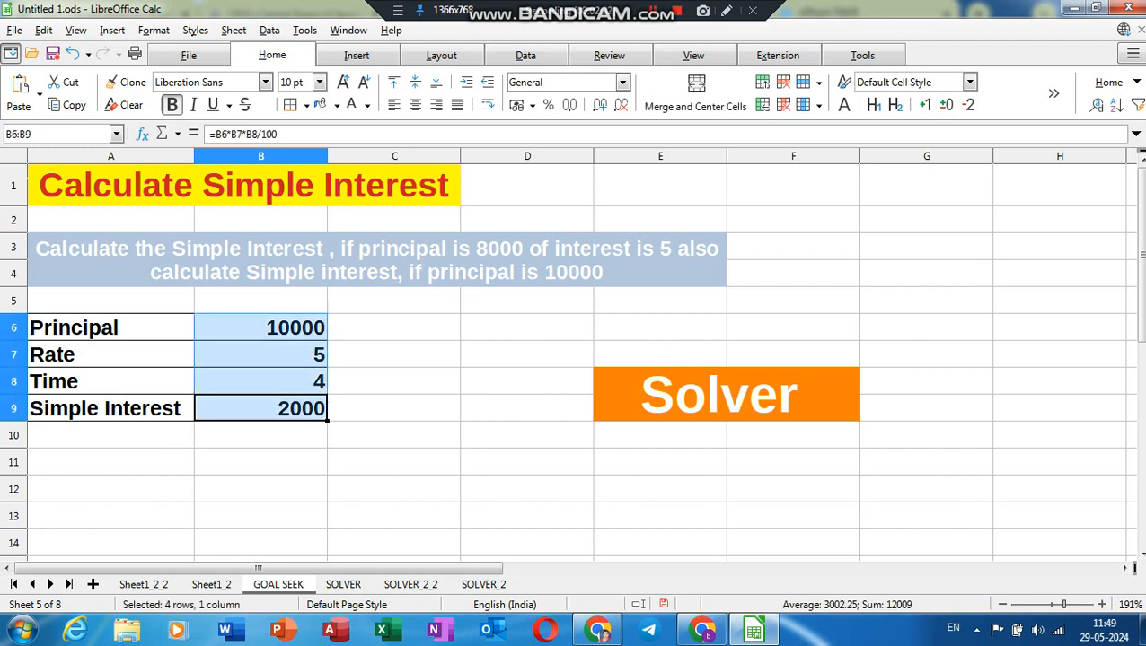
click(260, 327)
click(261, 381)
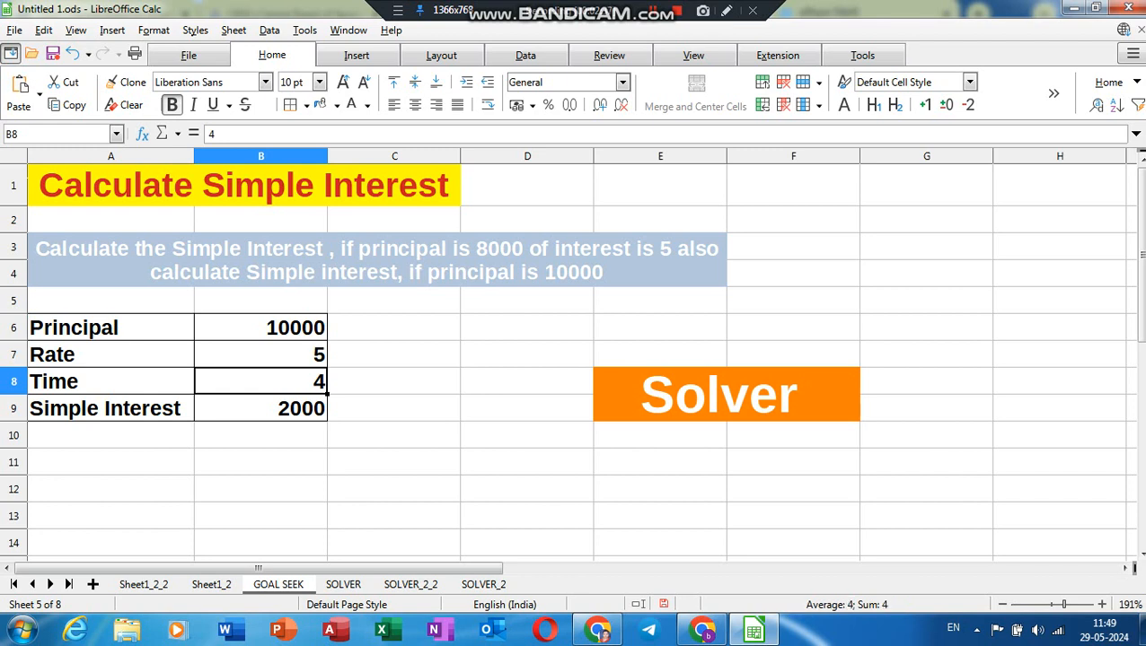
Open the Solver and replace its target cell with the simple interest cell B9.
click(260, 408)
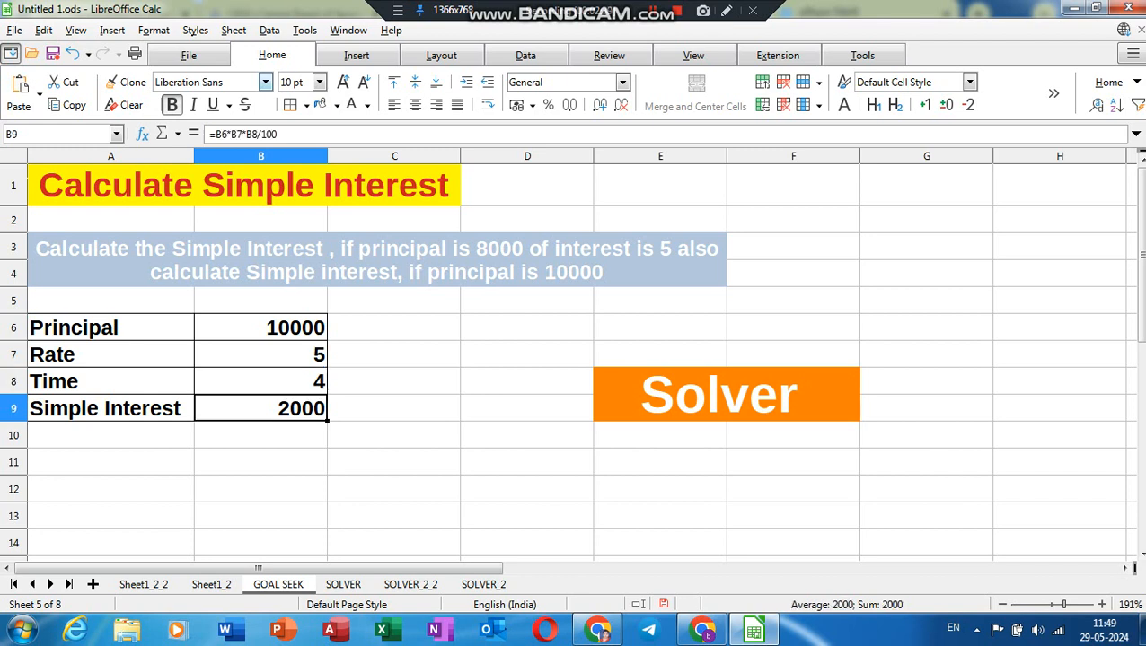
click(304, 30)
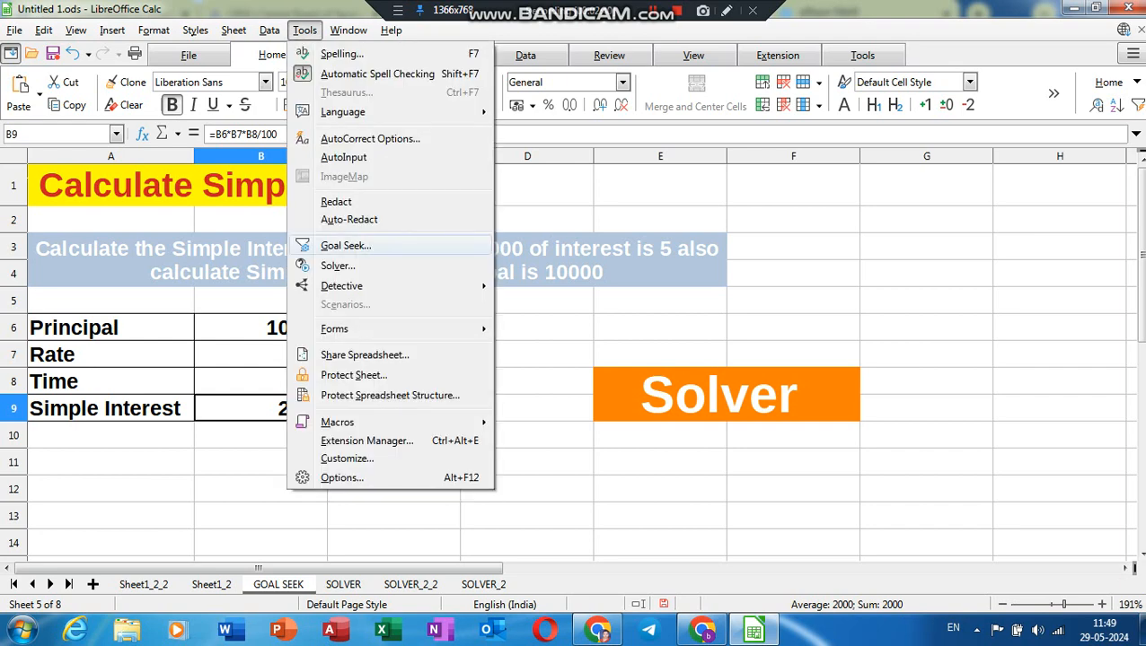
click(338, 266)
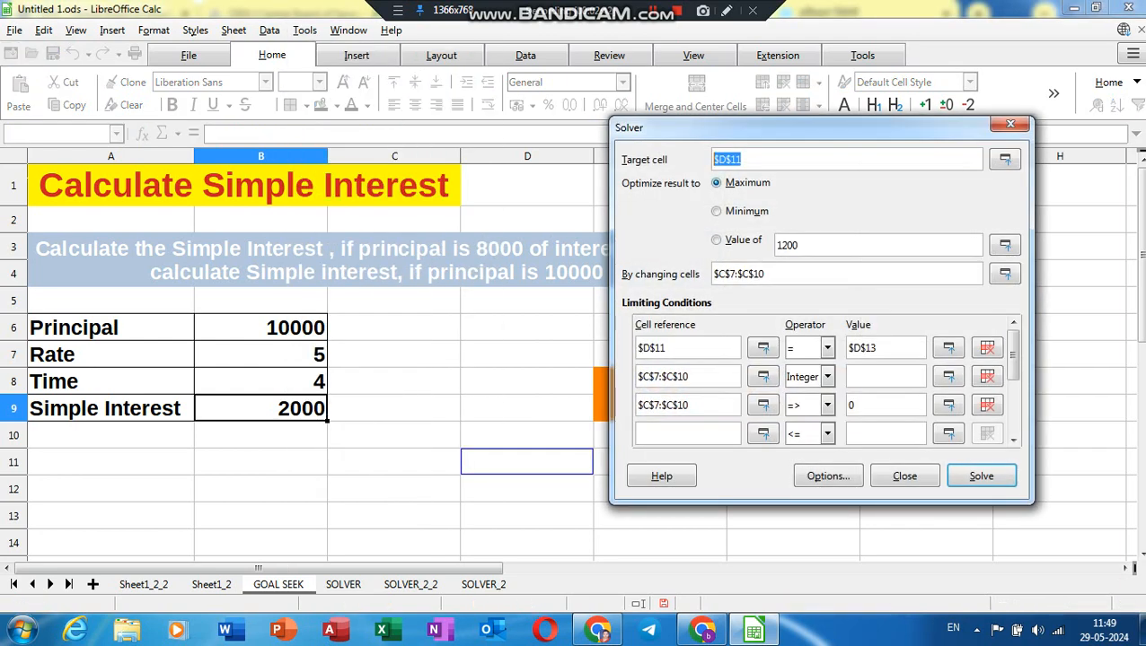
key(End)
key(BackSpace)
key(BackSpace)
key(BackSpace)
key(BackSpace)
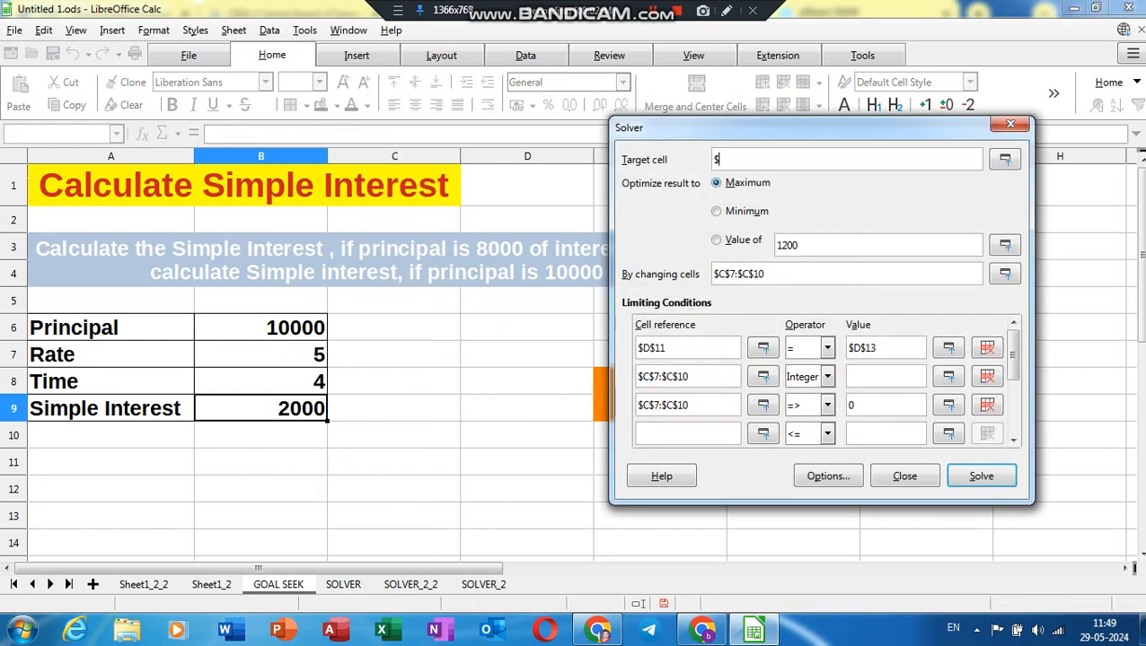
key(BackSpace)
click(261, 408)
Set the Solver to optimize the result to a value of 3000.
click(717, 239)
key(Tab)
text(3000)
Set the Solver's changing cells to the principal, rate and time range B6:B8.
key(Tab)
key(BackSpace)
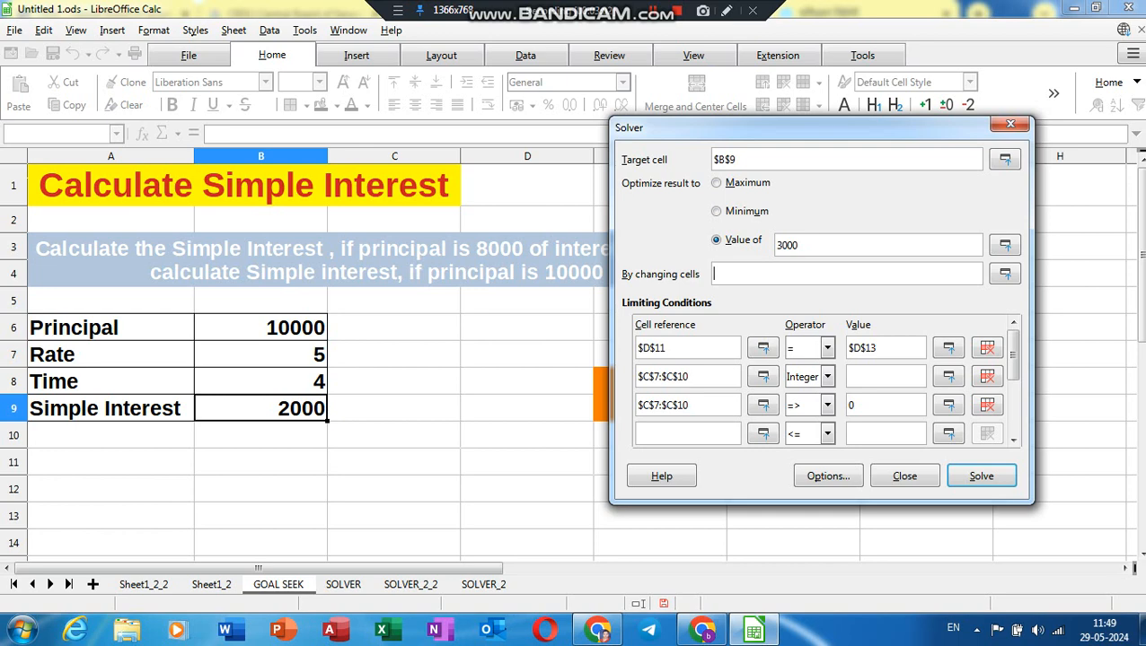
drag(260, 354, 269, 384)
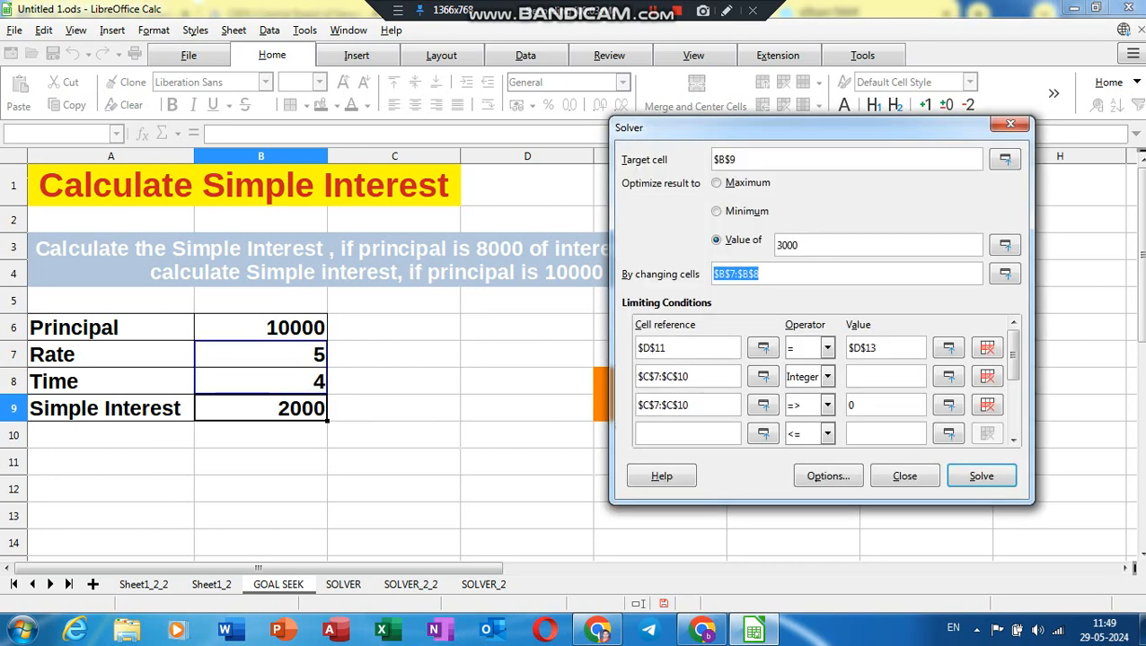
drag(261, 328, 328, 395)
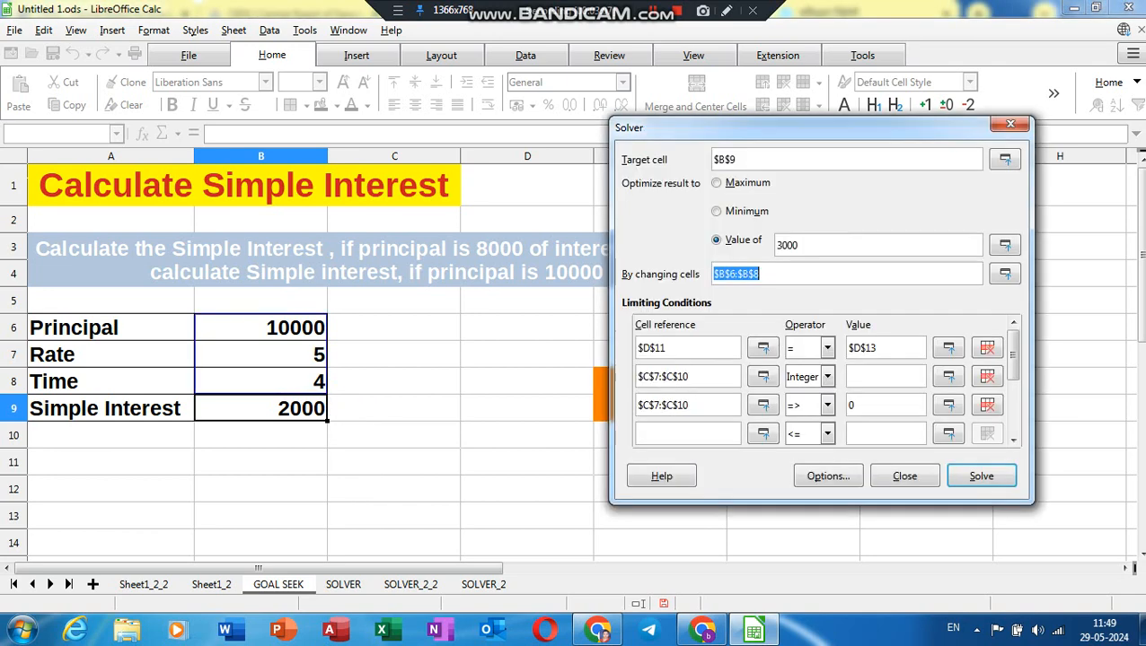
Set the Solver's first limiting condition so that the principal cell B6 equals 12000.
click(688, 347)
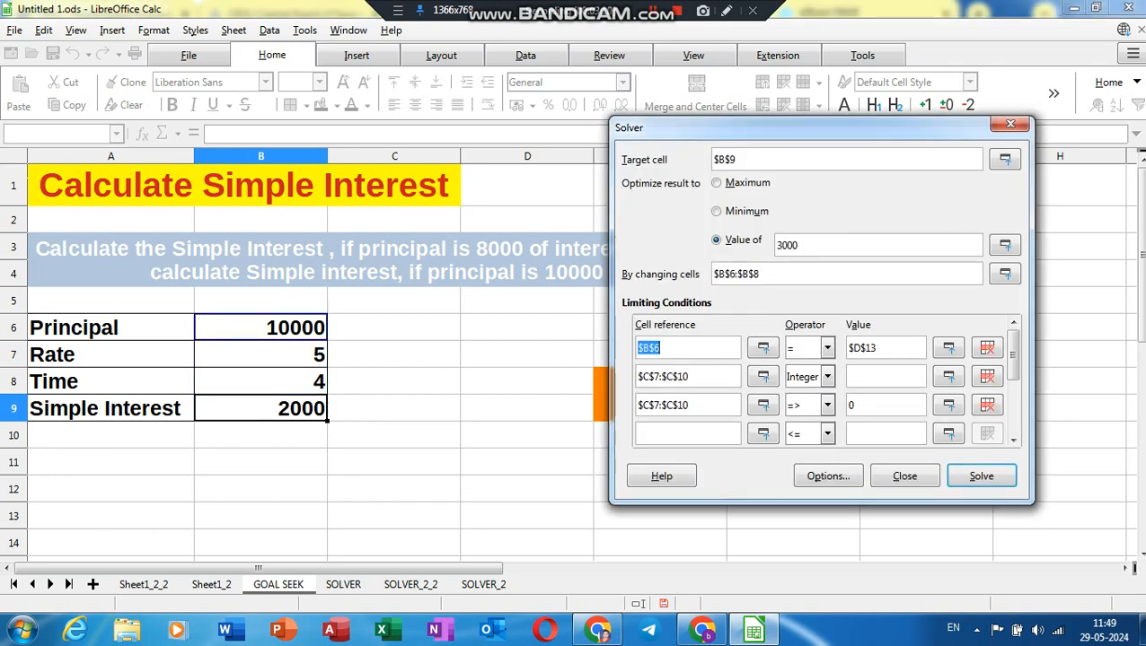
mouse_move(260, 328)
mouse_down()
mouse_move(588, 335)
mouse_move(260, 327)
mouse_up()
click(886, 348)
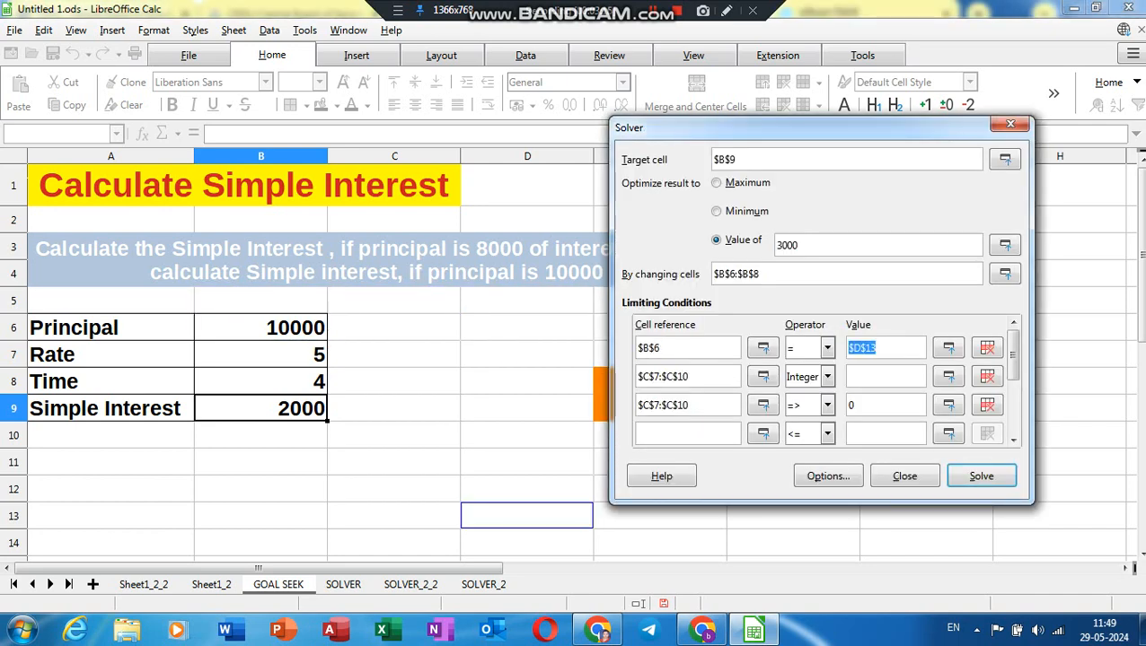
text(12000)
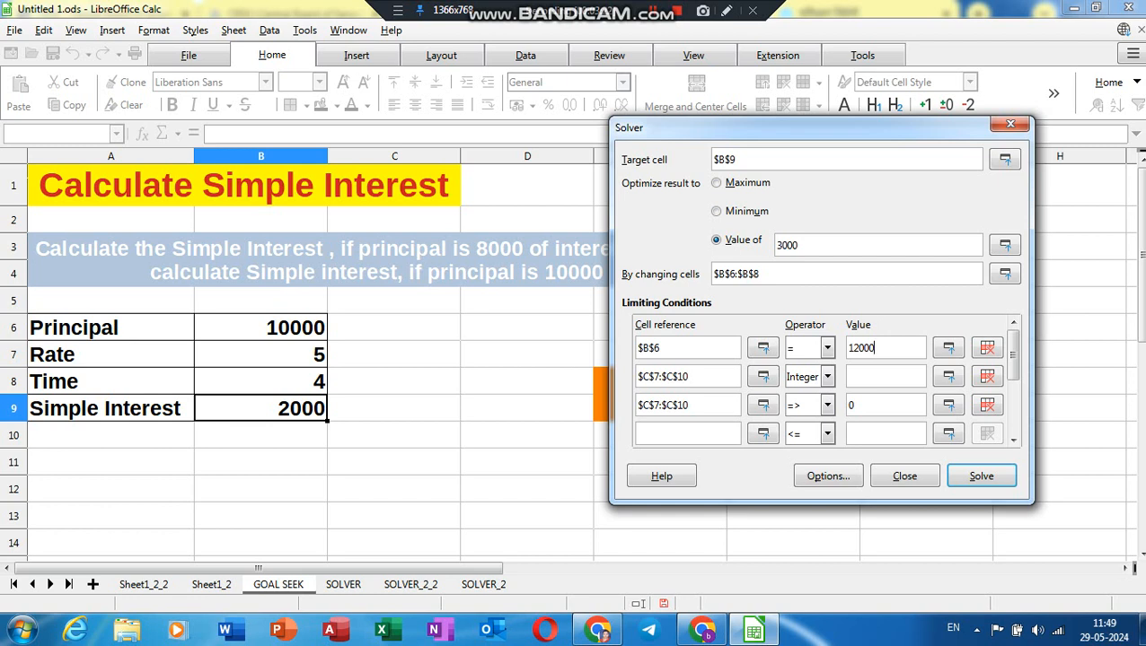
click(827, 348)
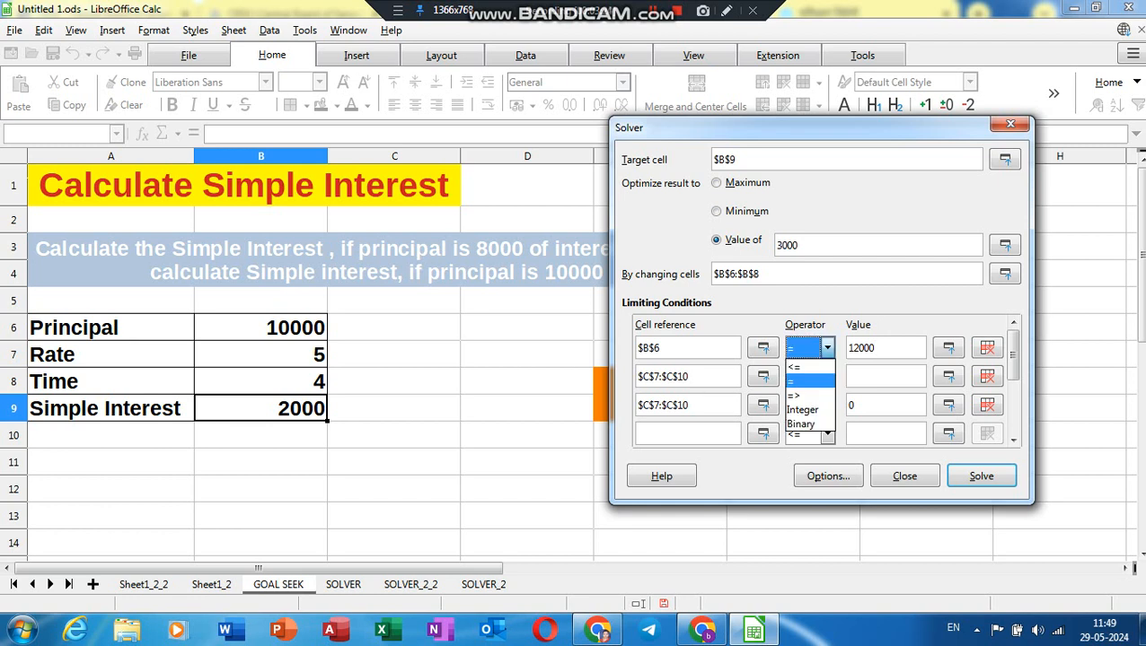
click(809, 382)
Set the second limiting condition to B7:B8 => 5 and clear the third condition's cell reference and value.
click(688, 377)
key(BackSpace)
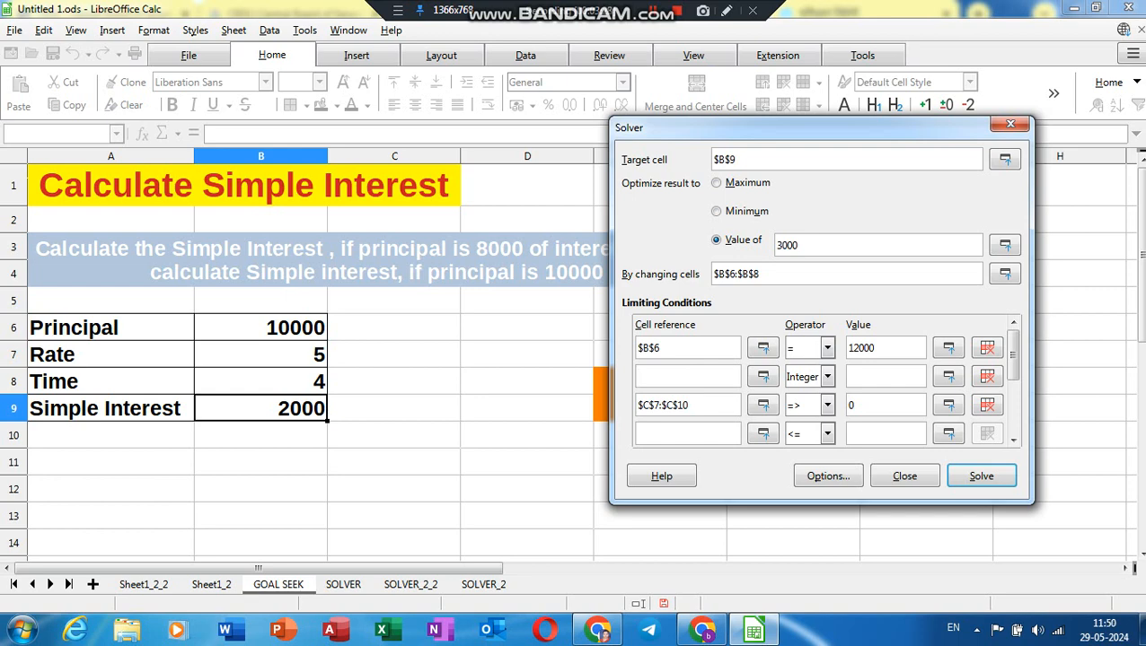
drag(269, 355, 309, 386)
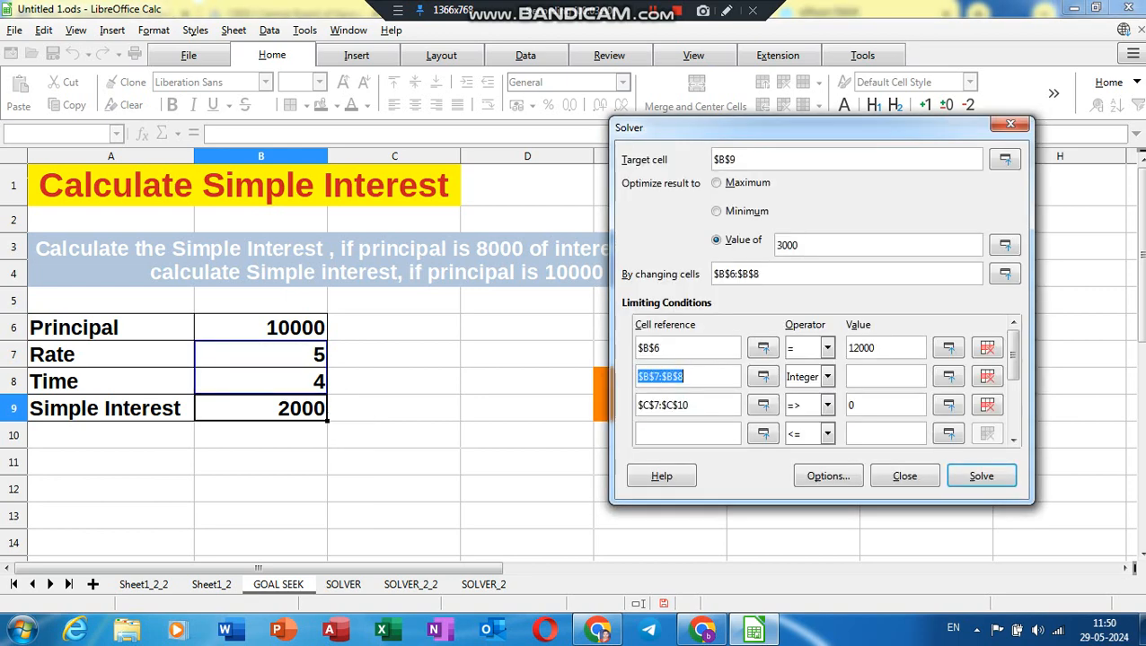
click(688, 404)
key(BackSpace)
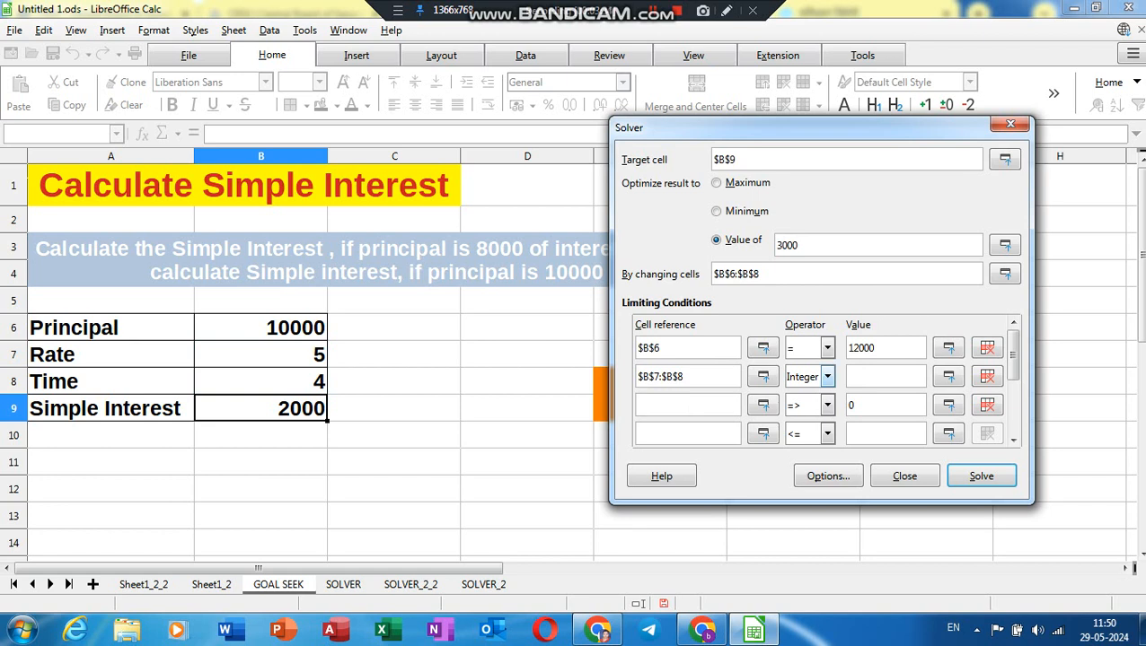
click(827, 376)
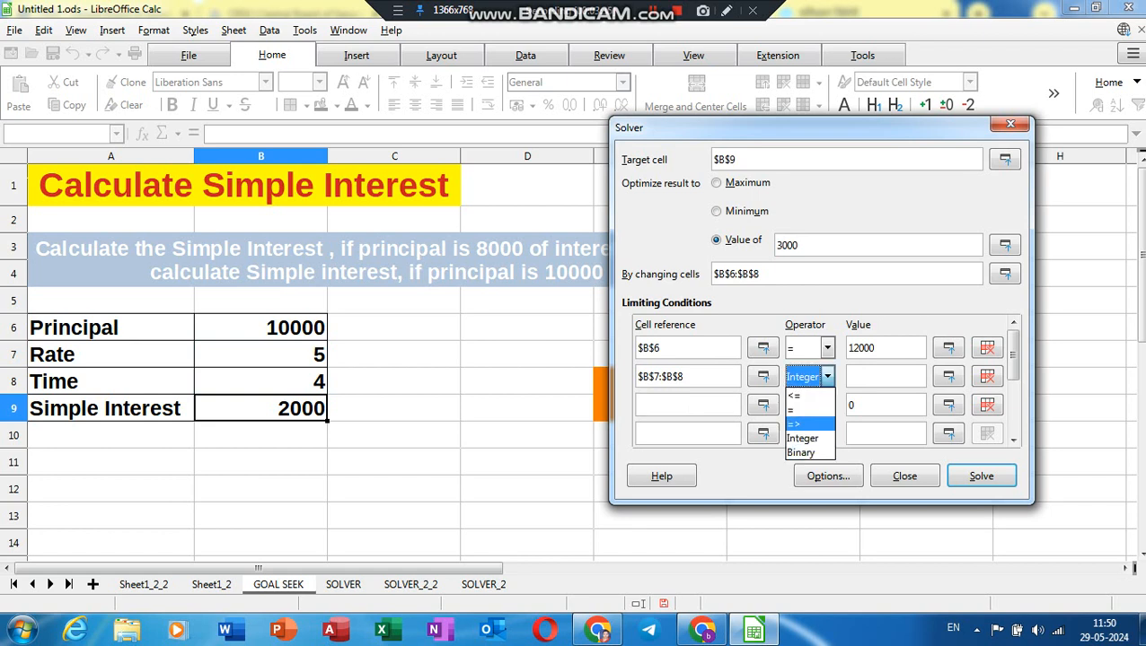
key(Return)
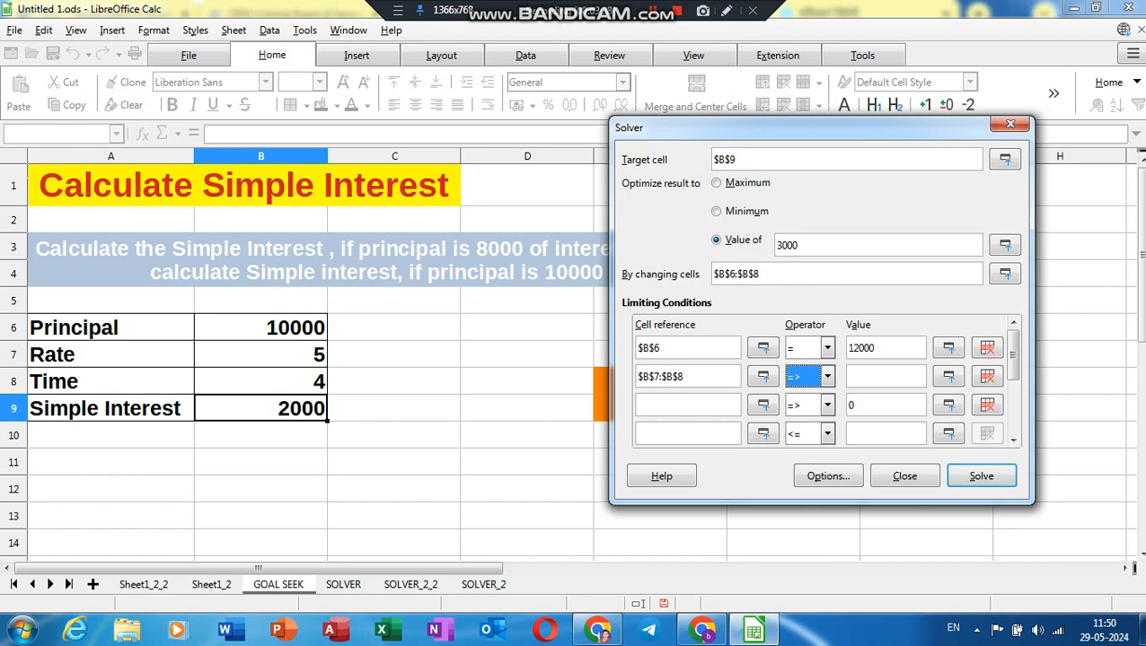
click(885, 377)
text(5)
click(884, 405)
key(BackSpace)
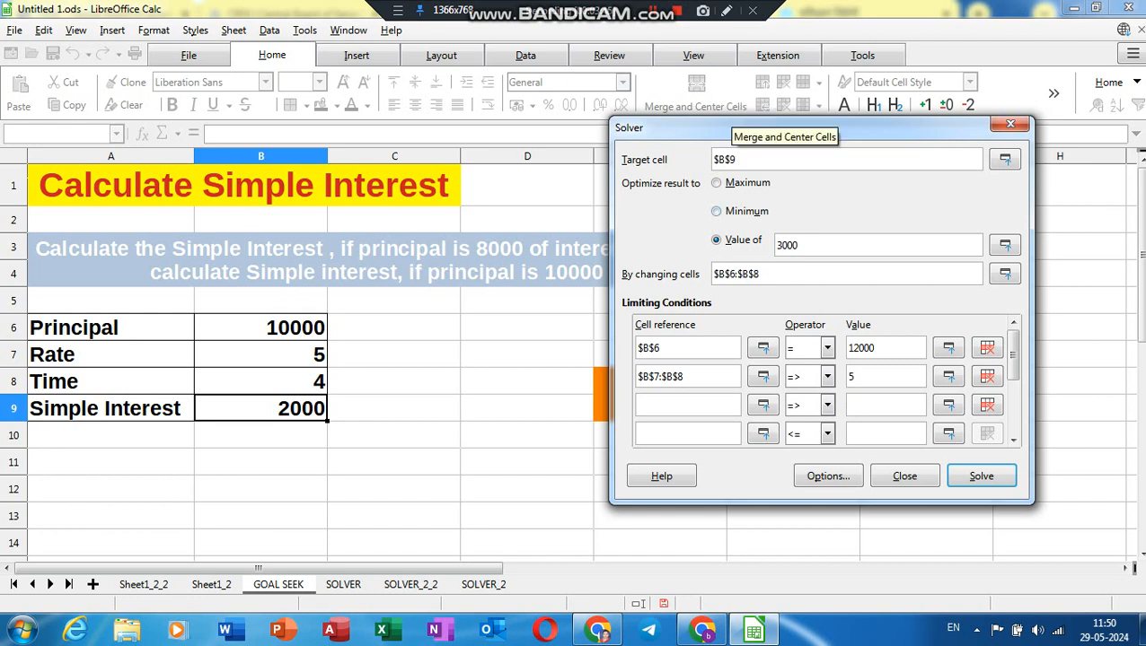
Check the target cell, target value and limiting conditions, then run the Solver and keep its result.
click(755, 159)
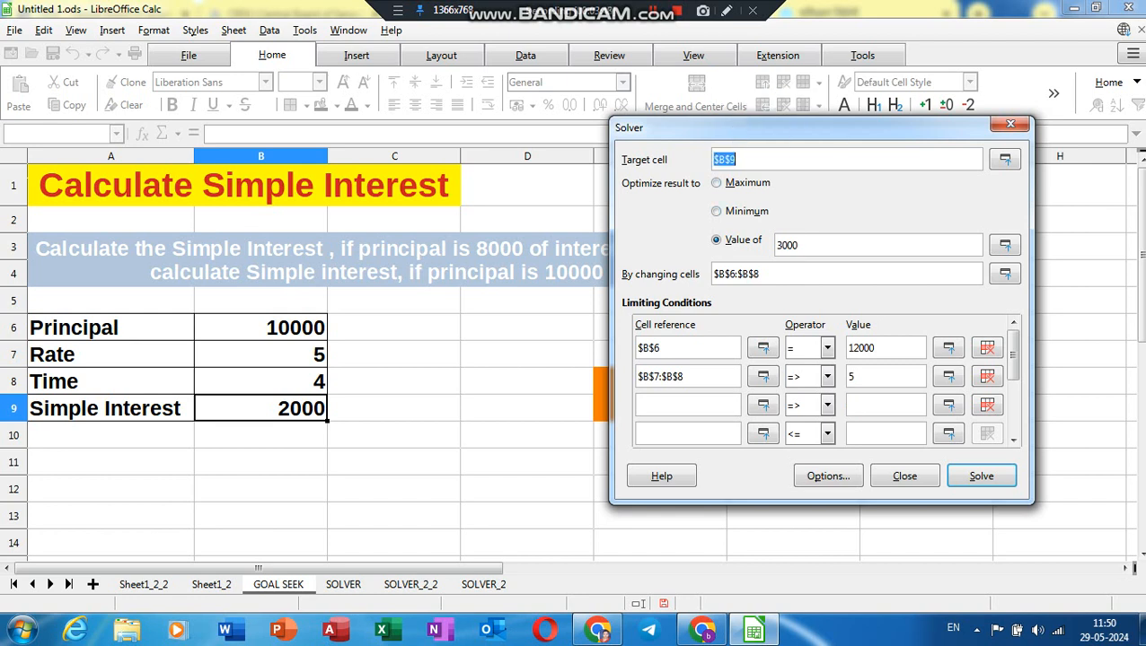
click(817, 246)
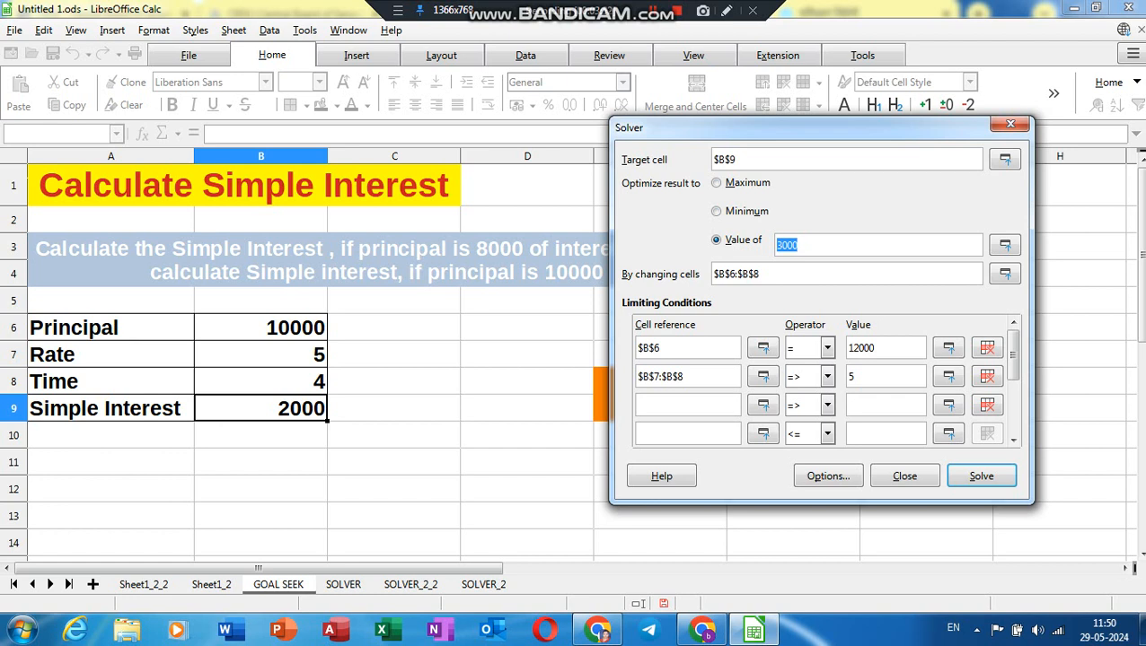
click(688, 349)
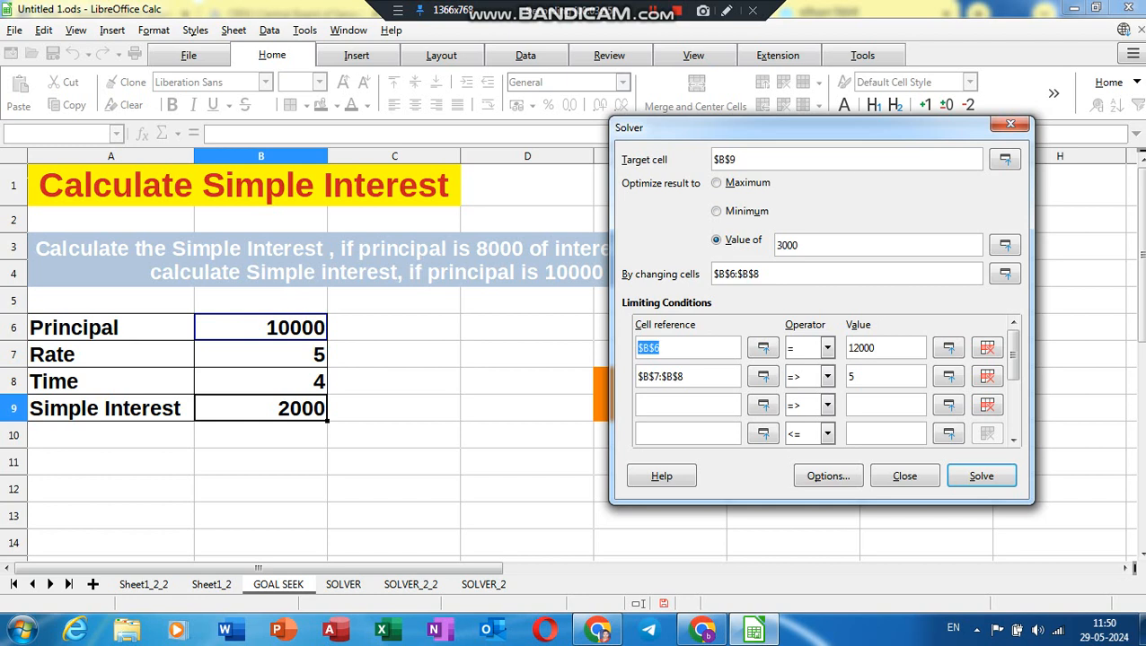
click(687, 377)
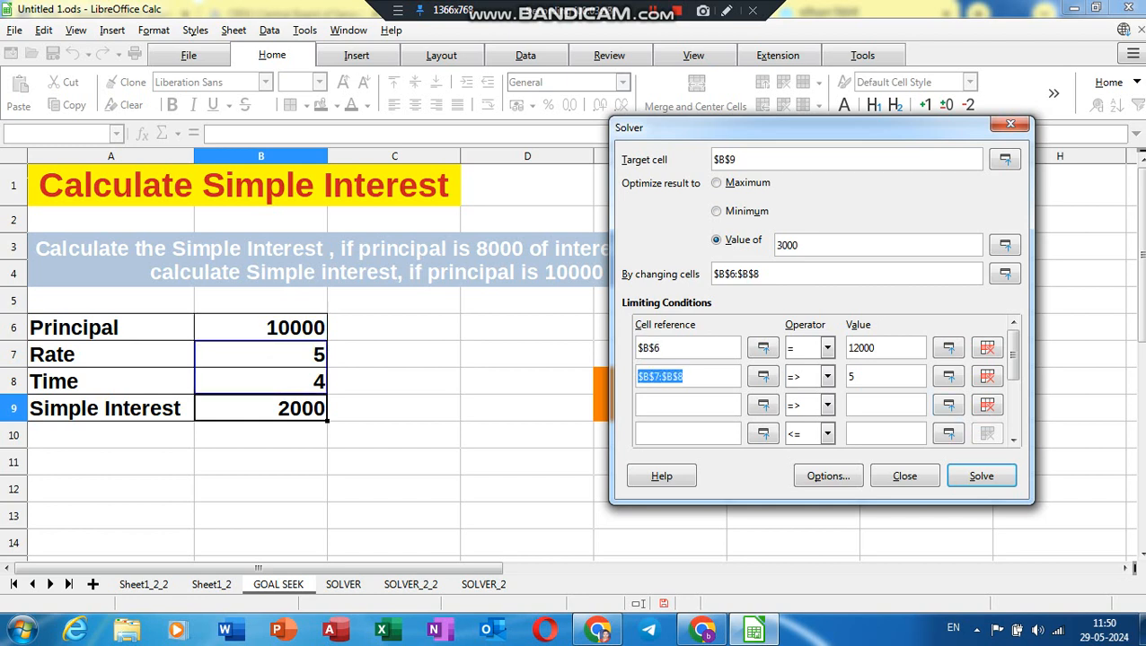
click(981, 476)
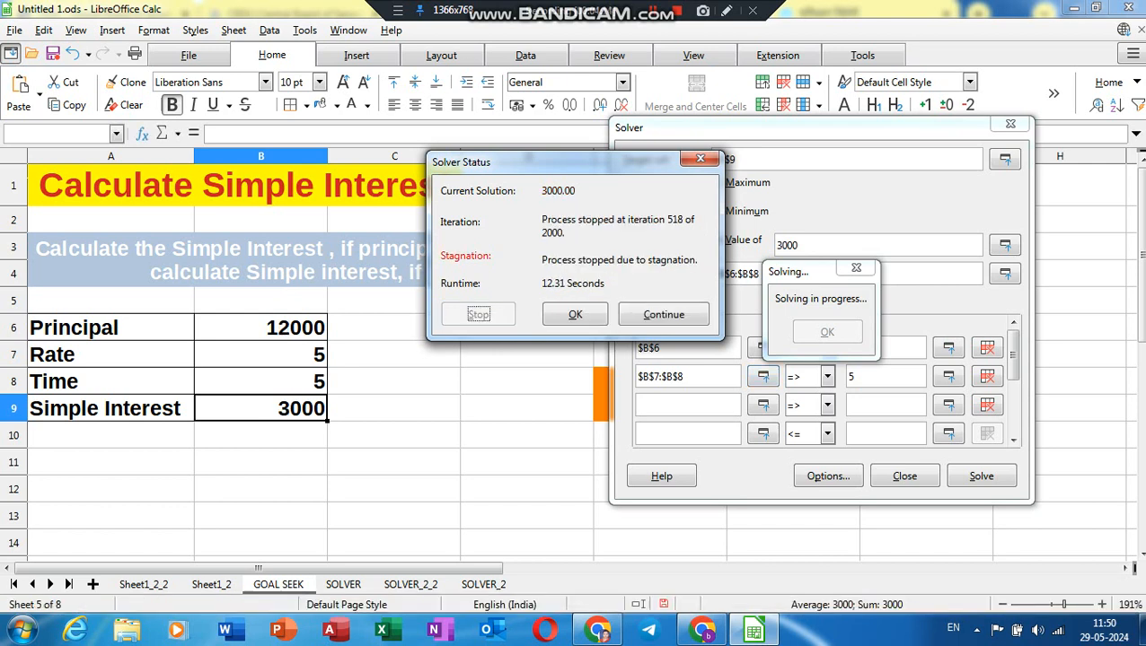
key(Return)
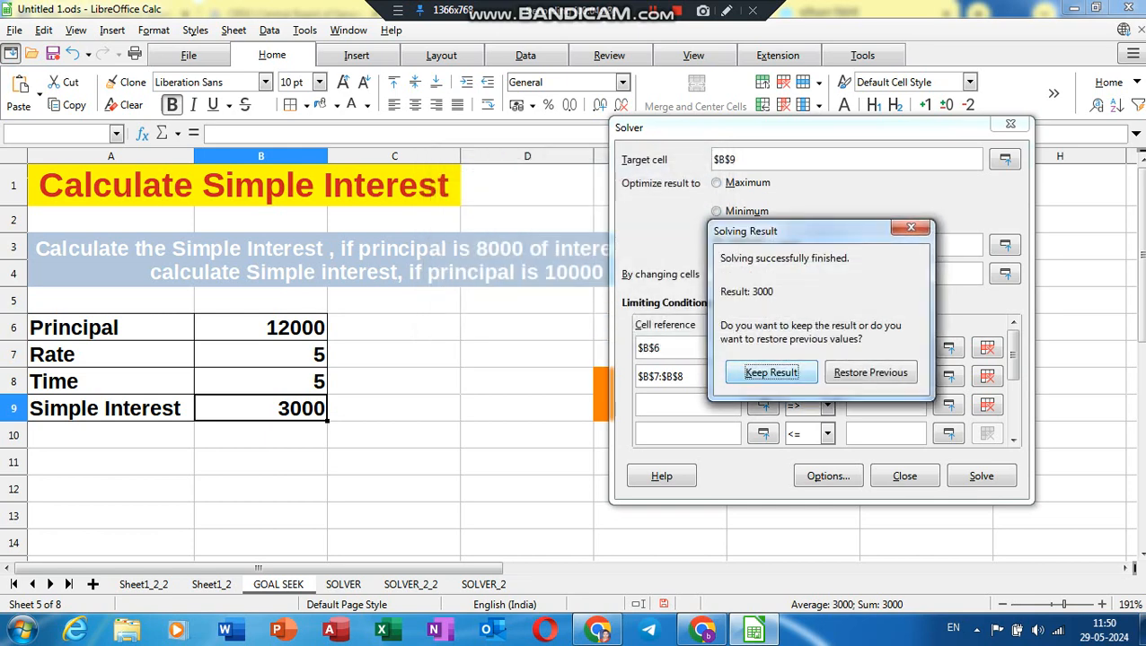
key(Return)
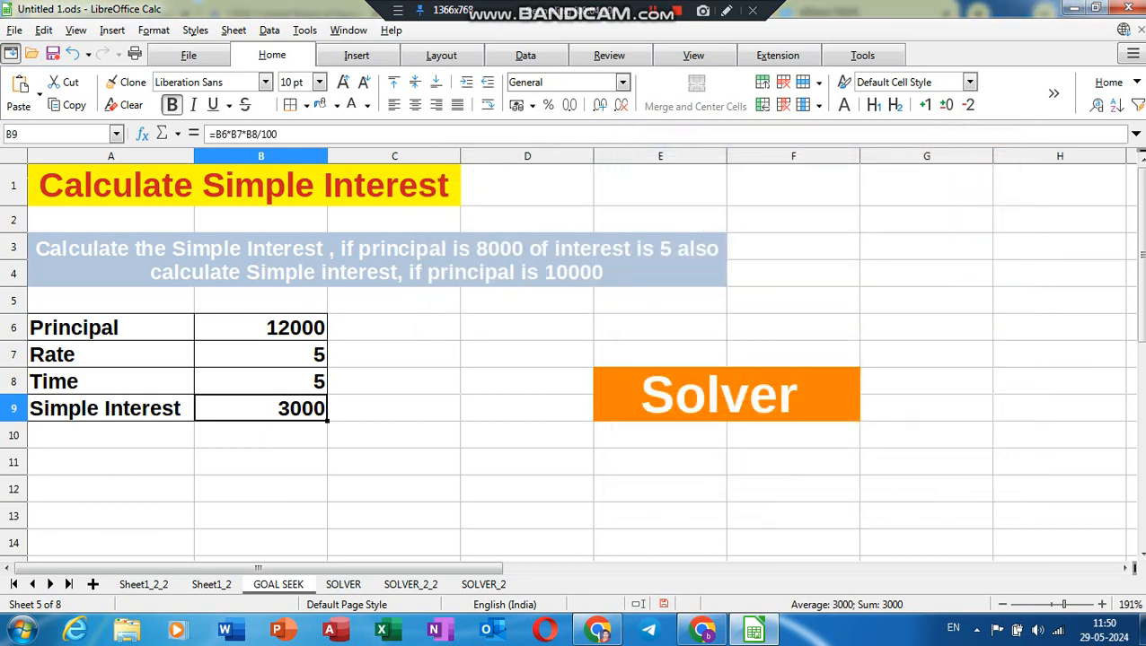
Examine the solved rate, time and simple interest in B7:B9.
click(260, 355)
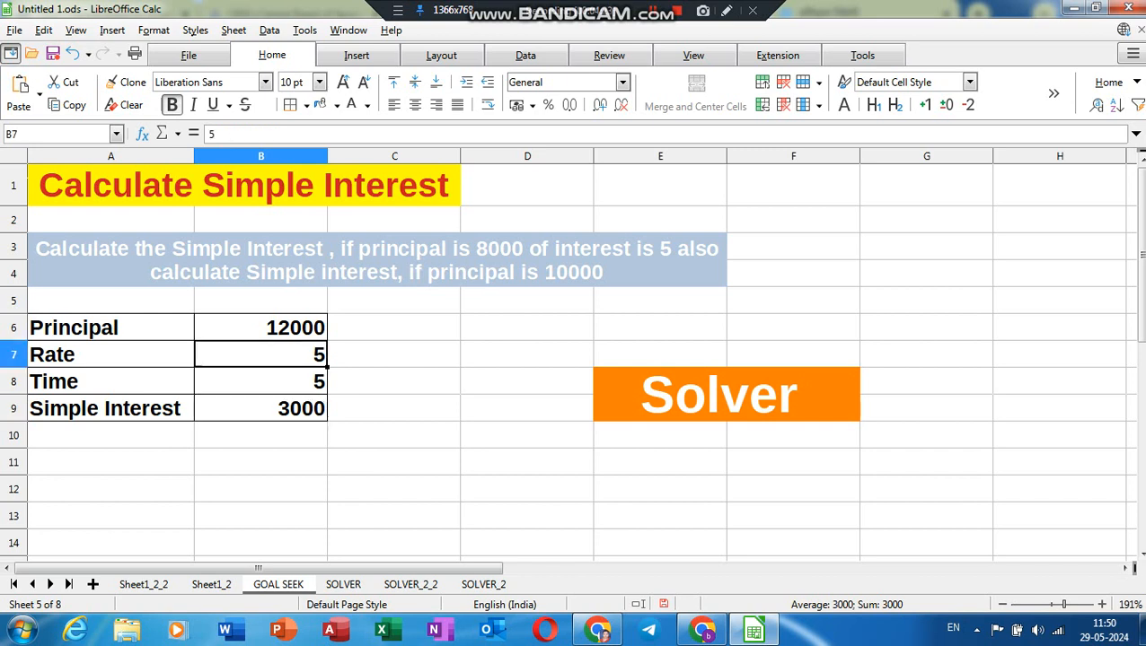
key(Down)
key(Down)
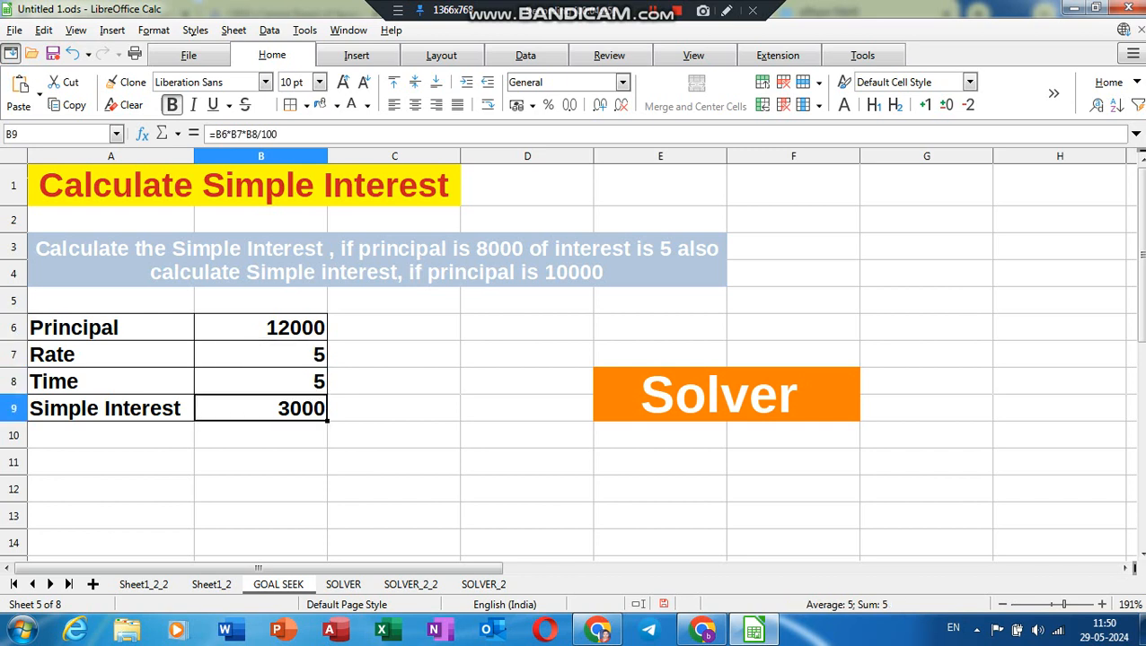
key(Down)
key(Up)
key(Up)
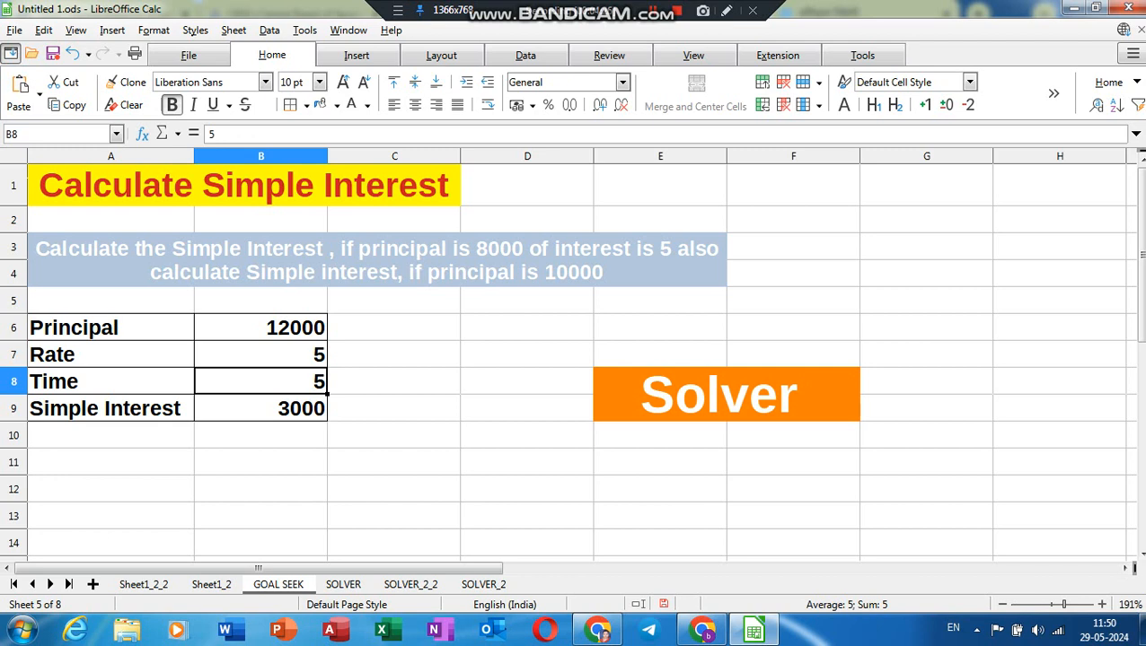
key(Down)
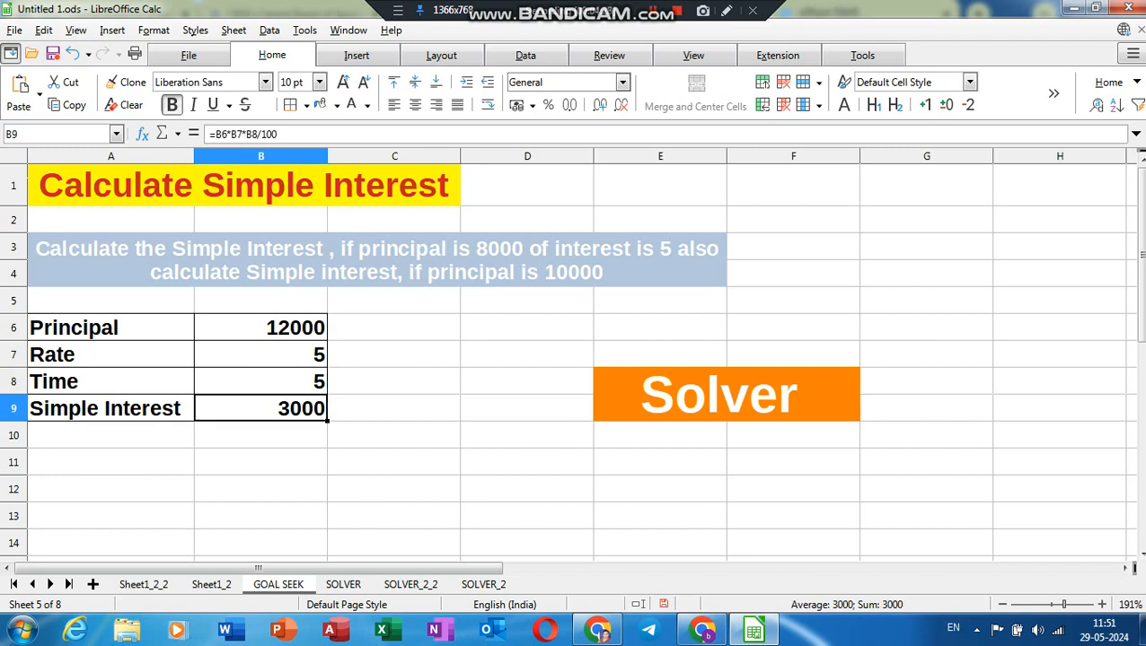
key(Down)
key(Up)
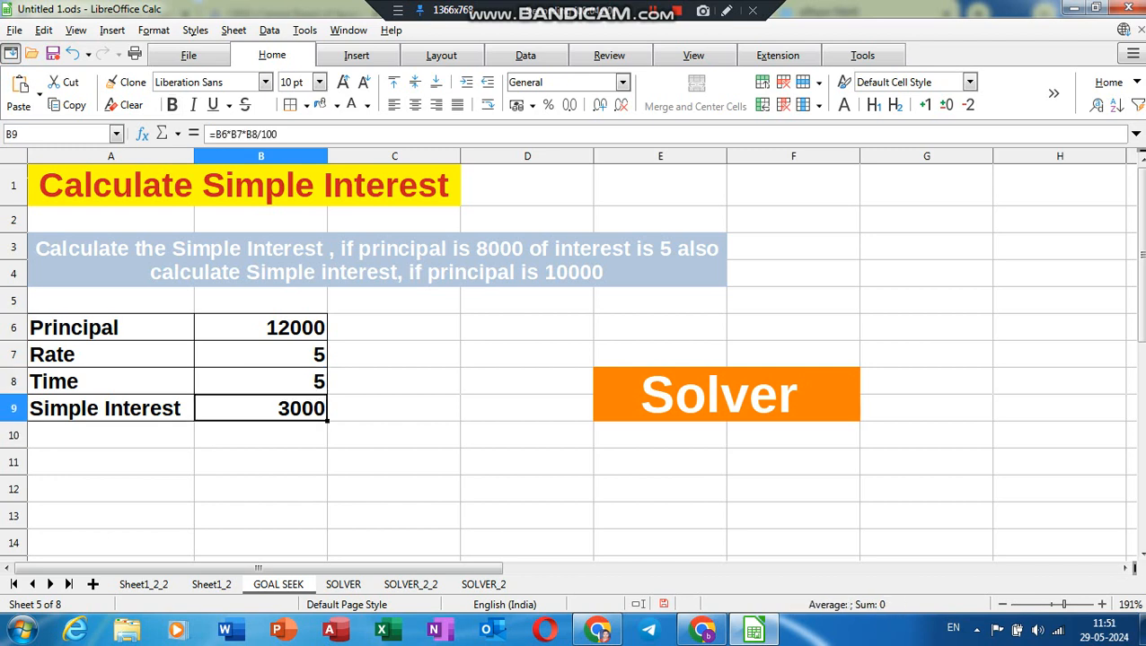
key(Down)
key(Down)
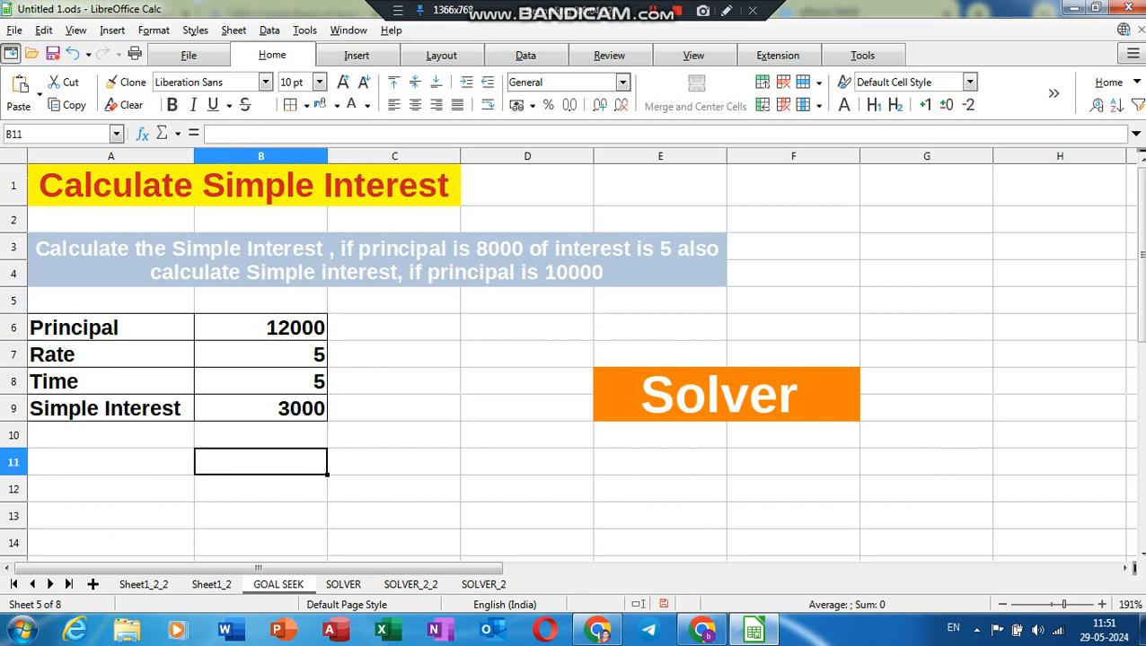
key(Up)
key(Up)
key(Up)
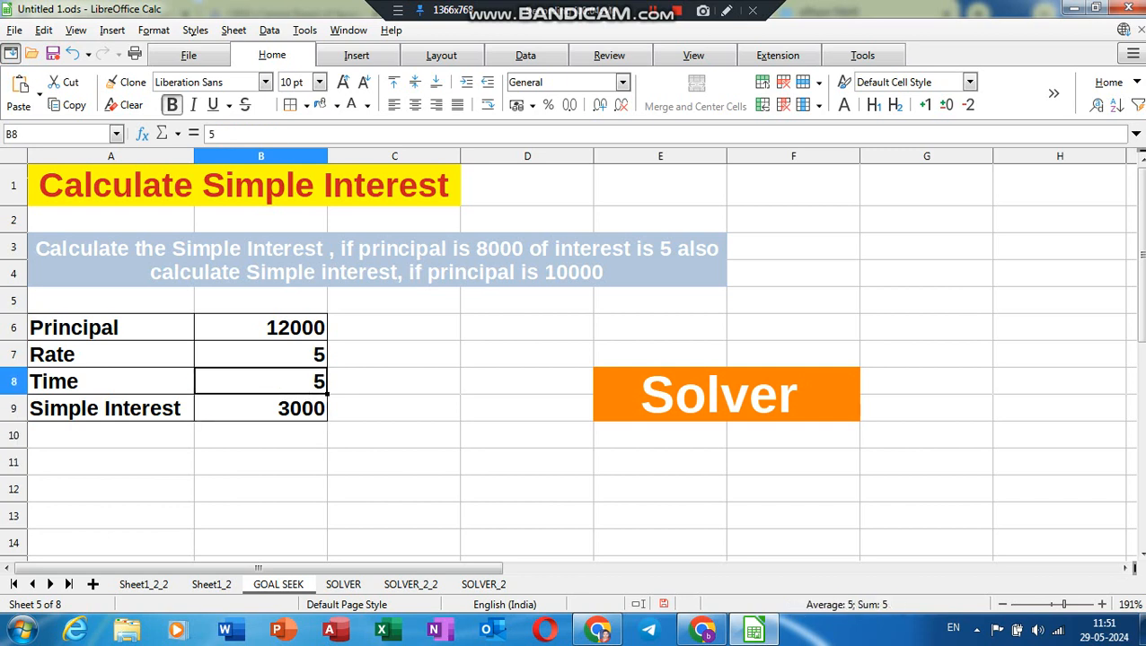
key(Up)
key(Down)
key(Right)
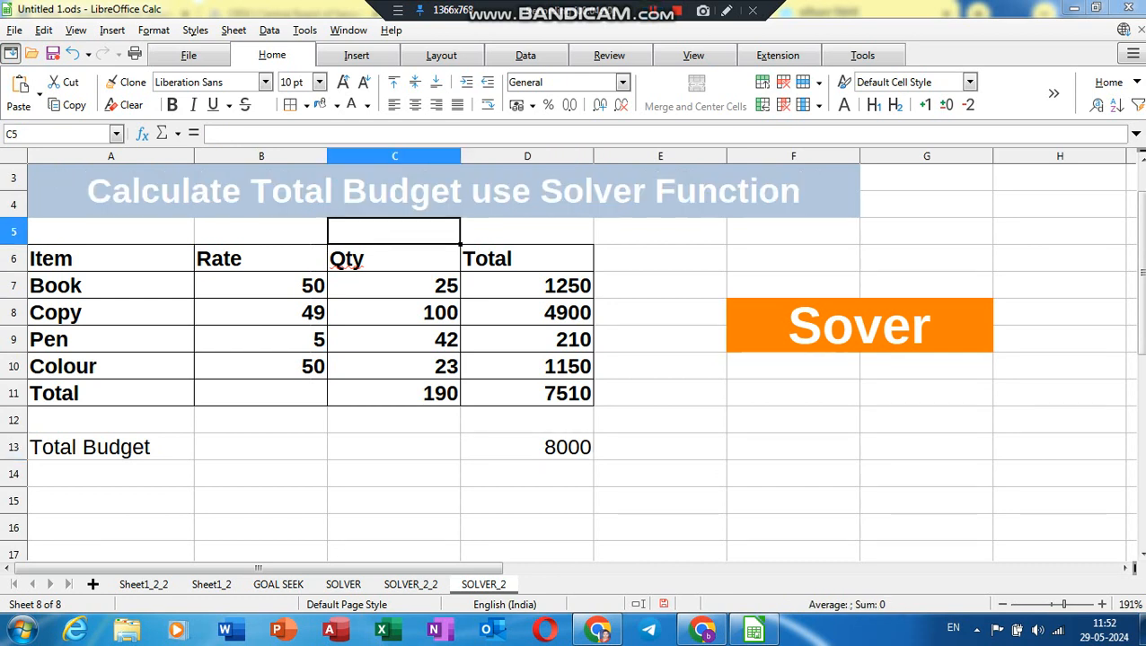
Examine the item rates, quantities and total formulas in the SOLVER_2 sheet's budget table, including the sums in C11 and D11.
click(527, 367)
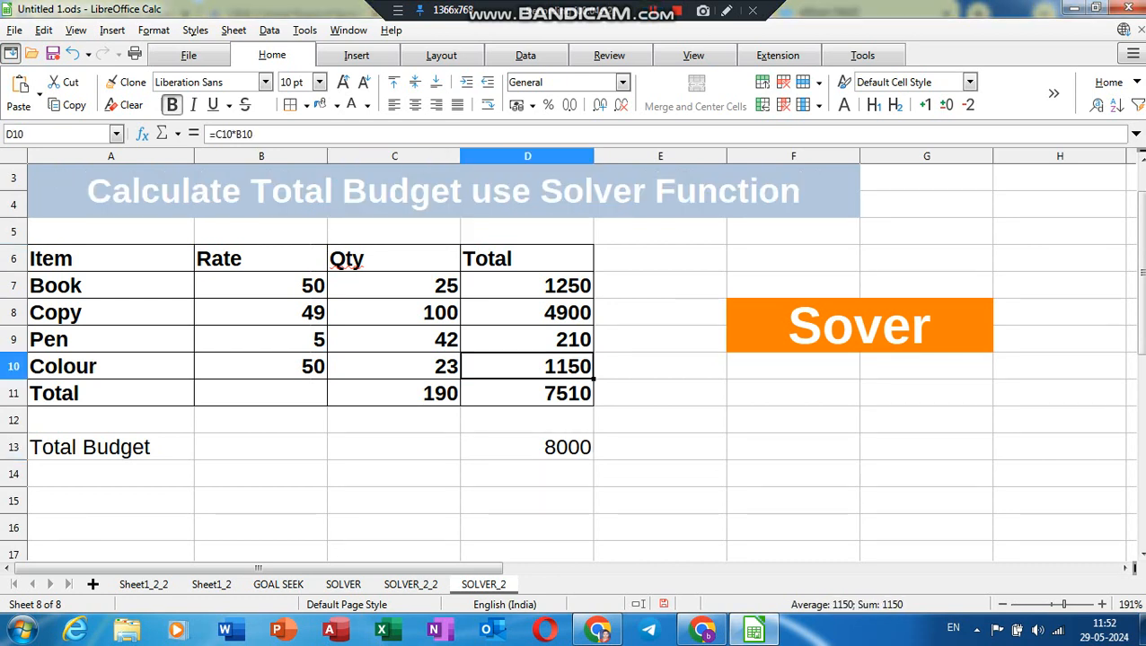
click(111, 286)
click(262, 285)
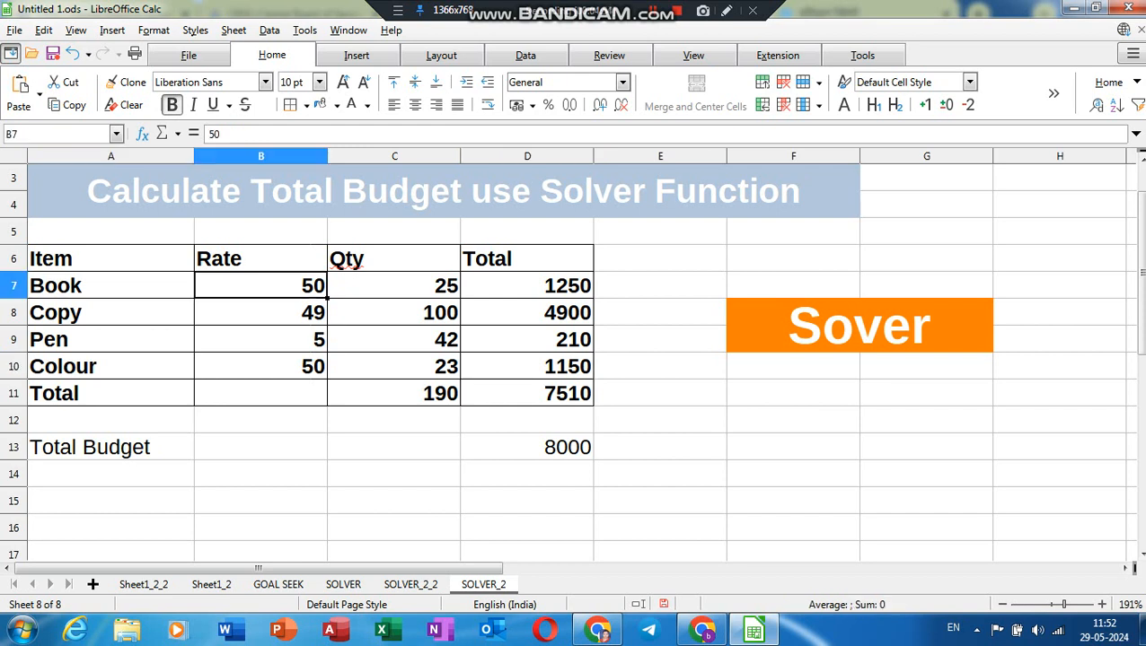
click(394, 285)
click(527, 285)
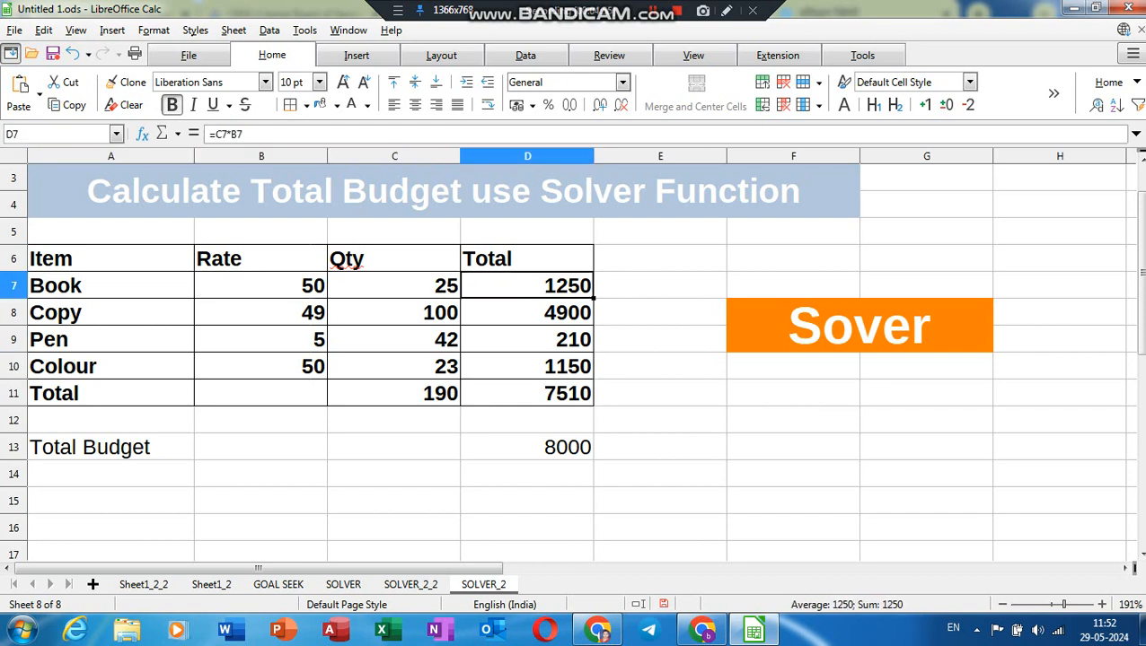
click(394, 285)
click(528, 285)
click(394, 285)
click(262, 286)
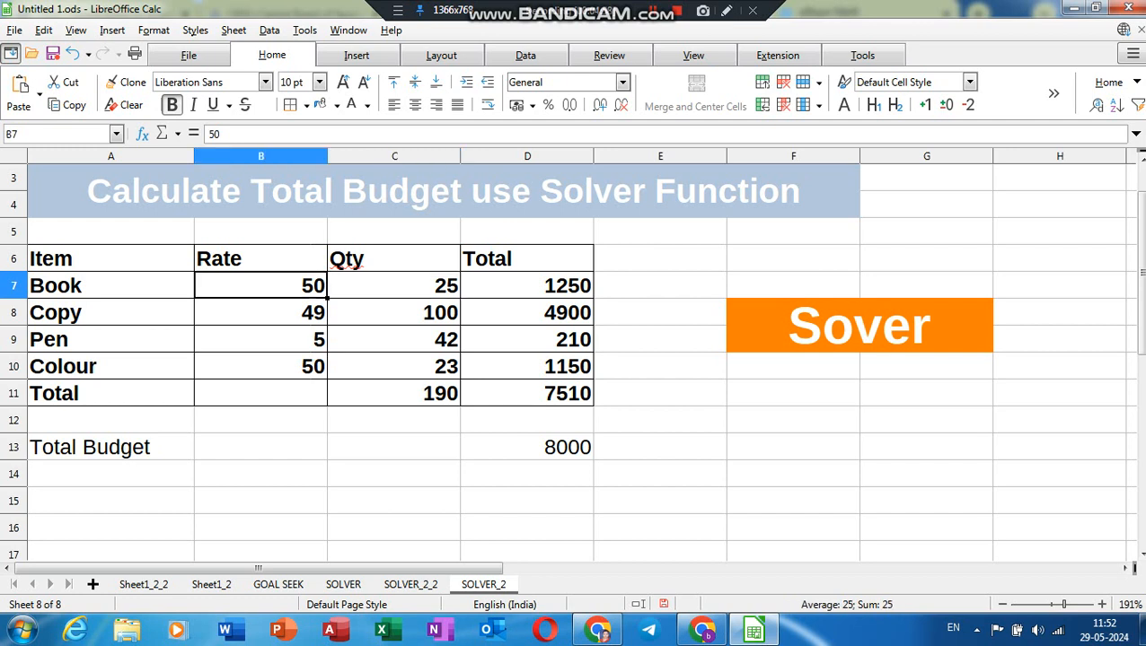
click(394, 286)
click(527, 285)
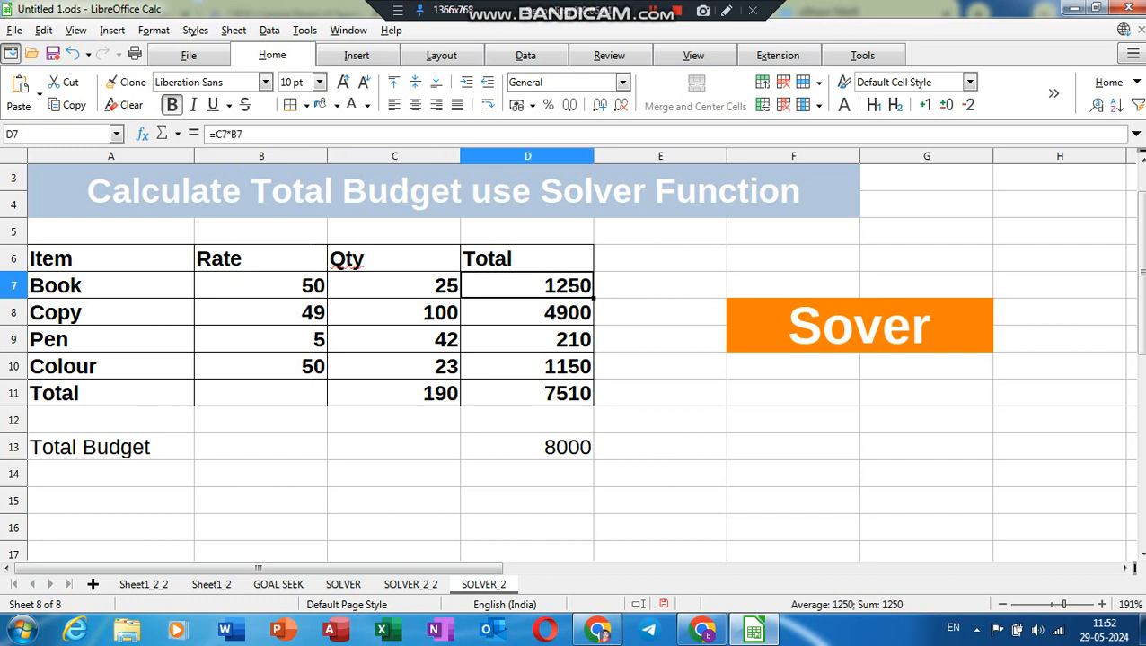
click(527, 313)
click(527, 340)
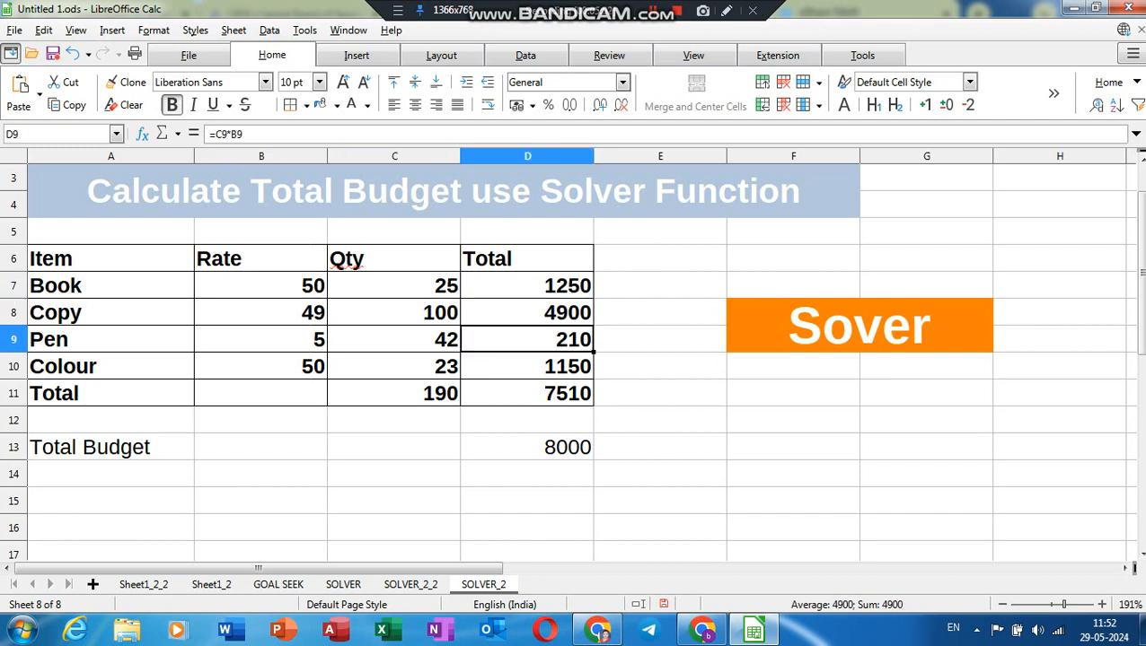
click(527, 366)
click(528, 393)
click(394, 393)
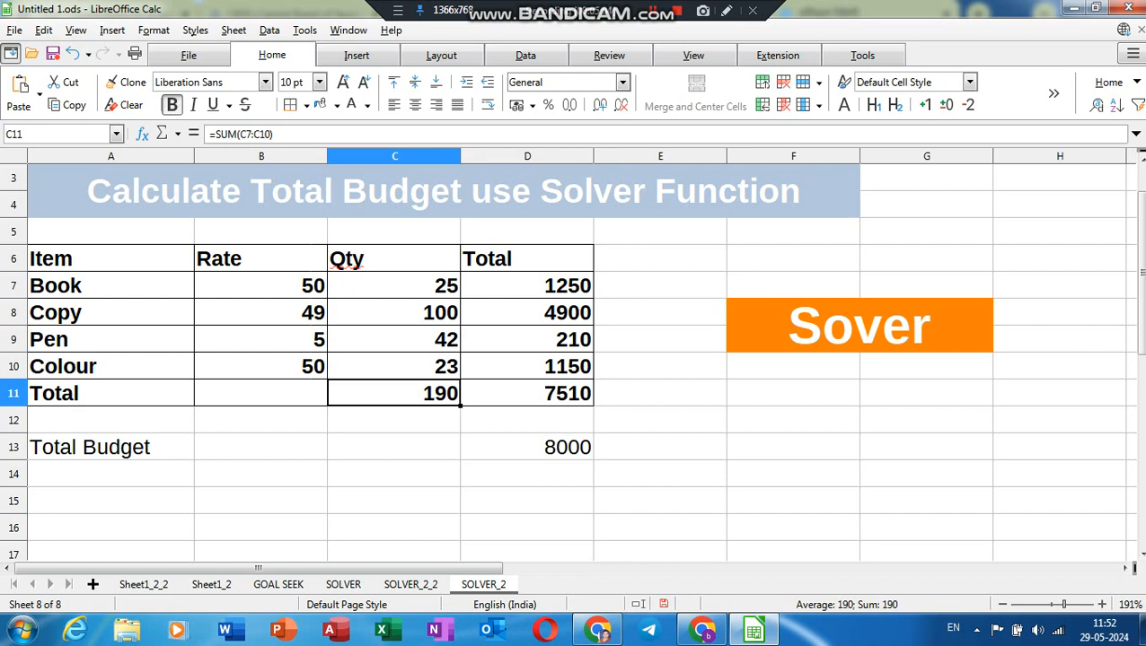
click(527, 393)
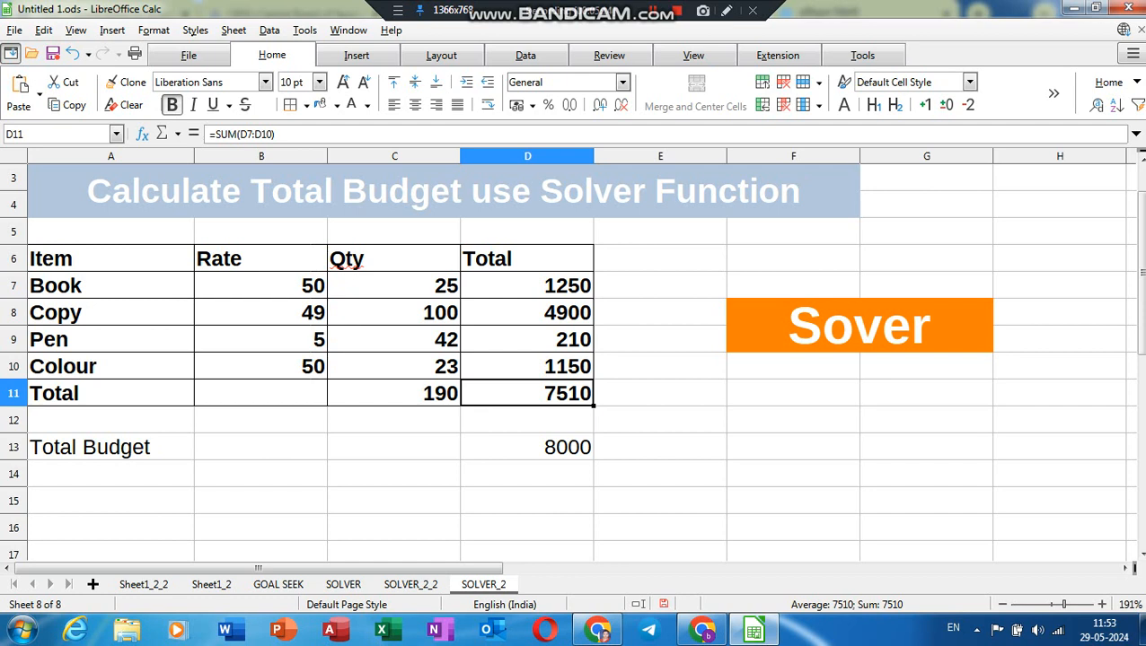
Set the Total Budget in D13 to 7000 and compare it with the summed item total in D11.
click(527, 420)
click(528, 447)
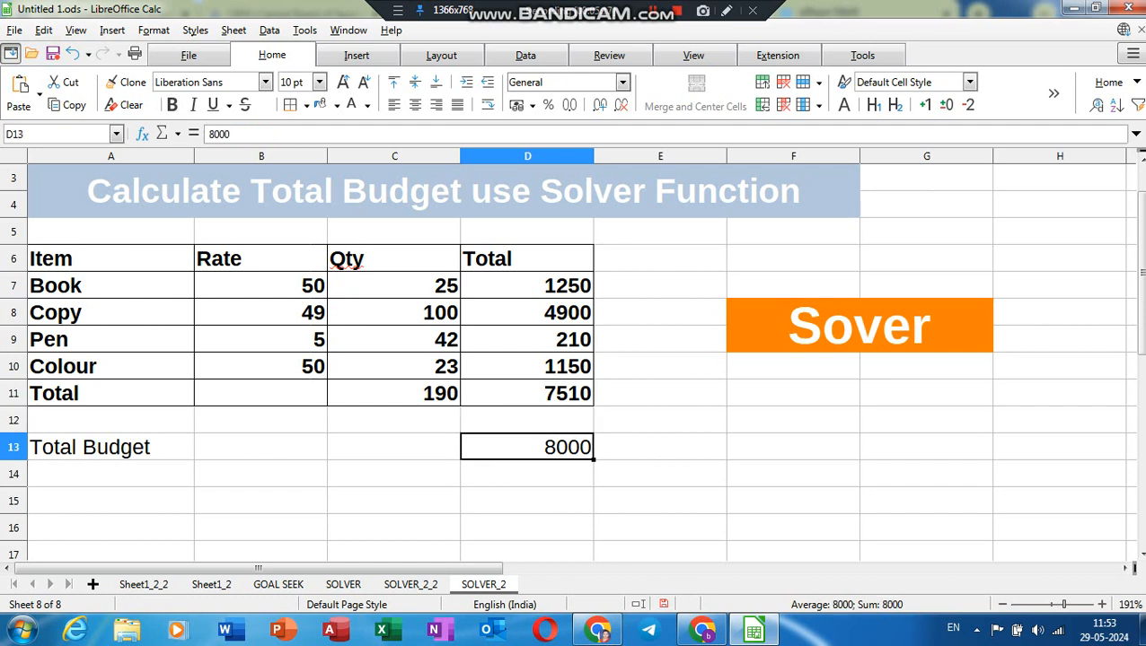
text(700)
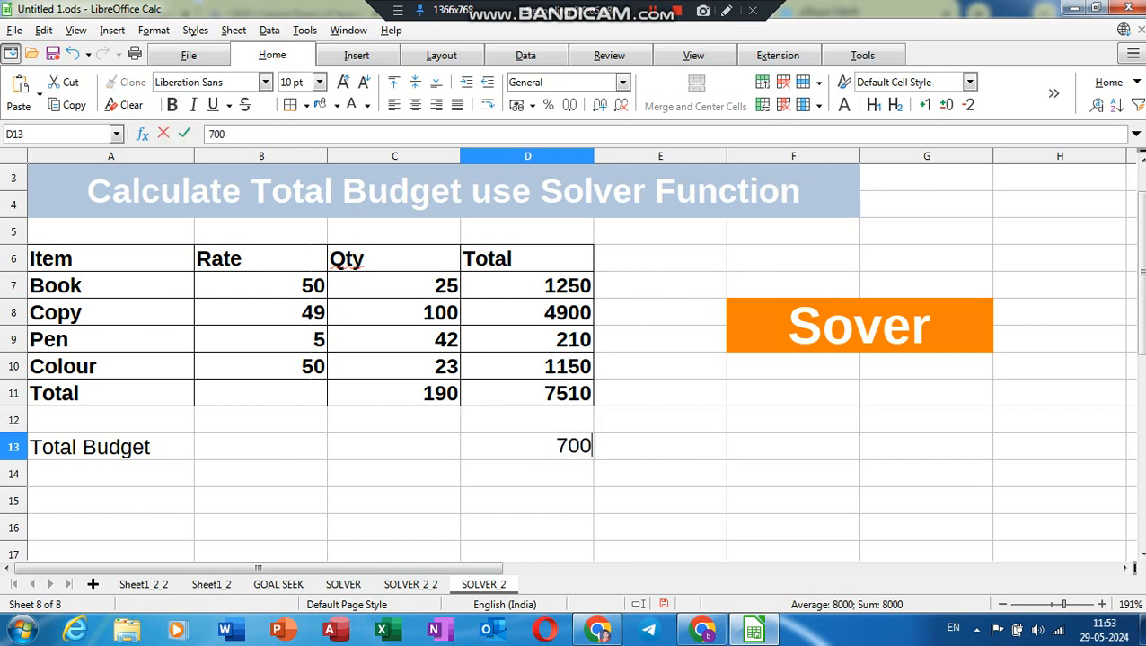
text(0)
click(527, 421)
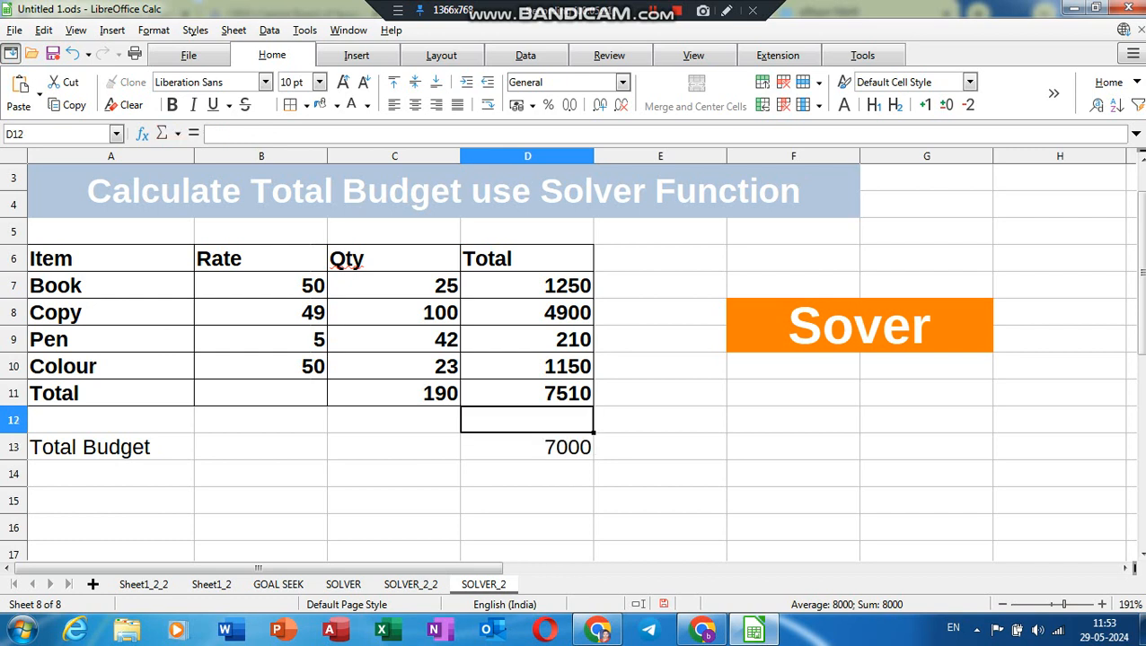
click(527, 447)
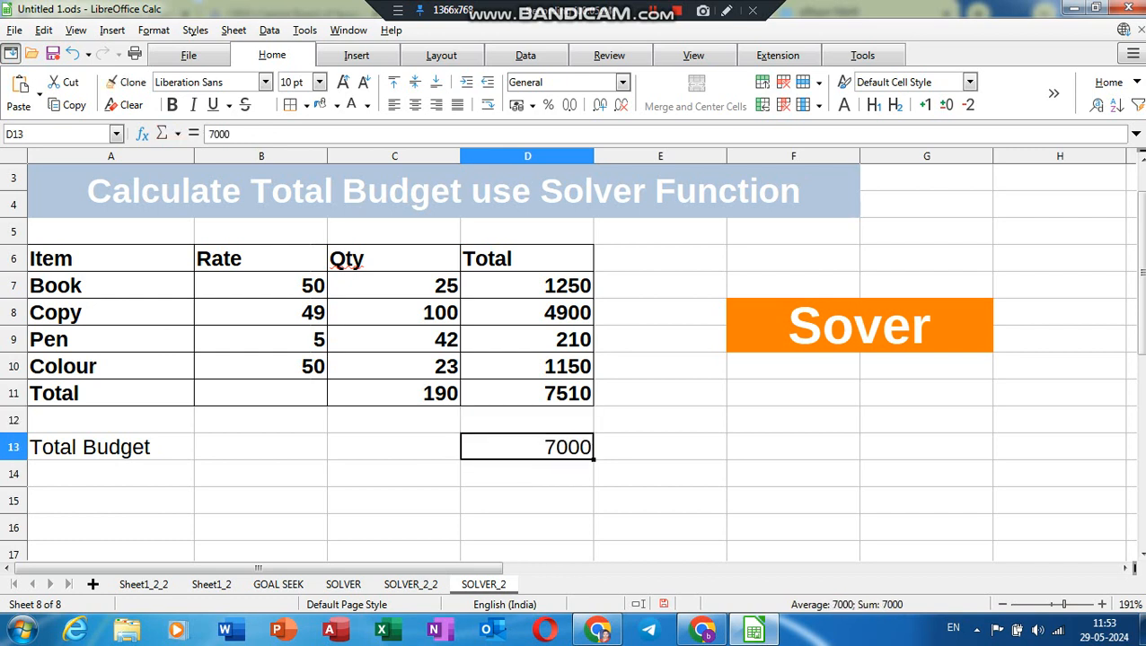
click(394, 312)
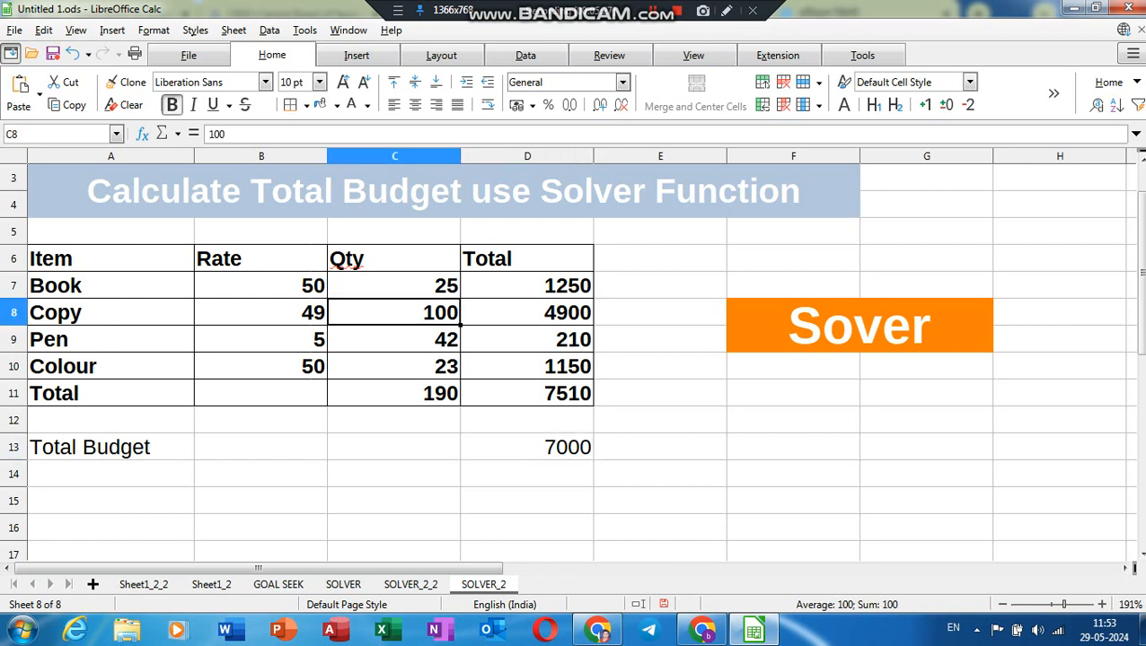
click(527, 447)
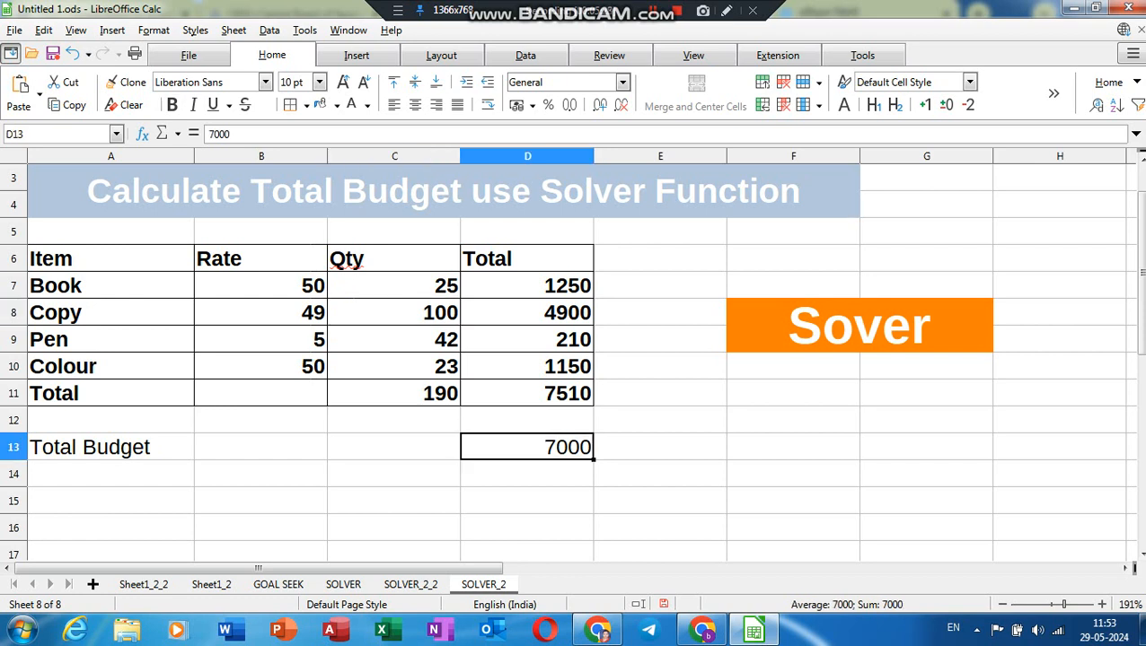
click(527, 394)
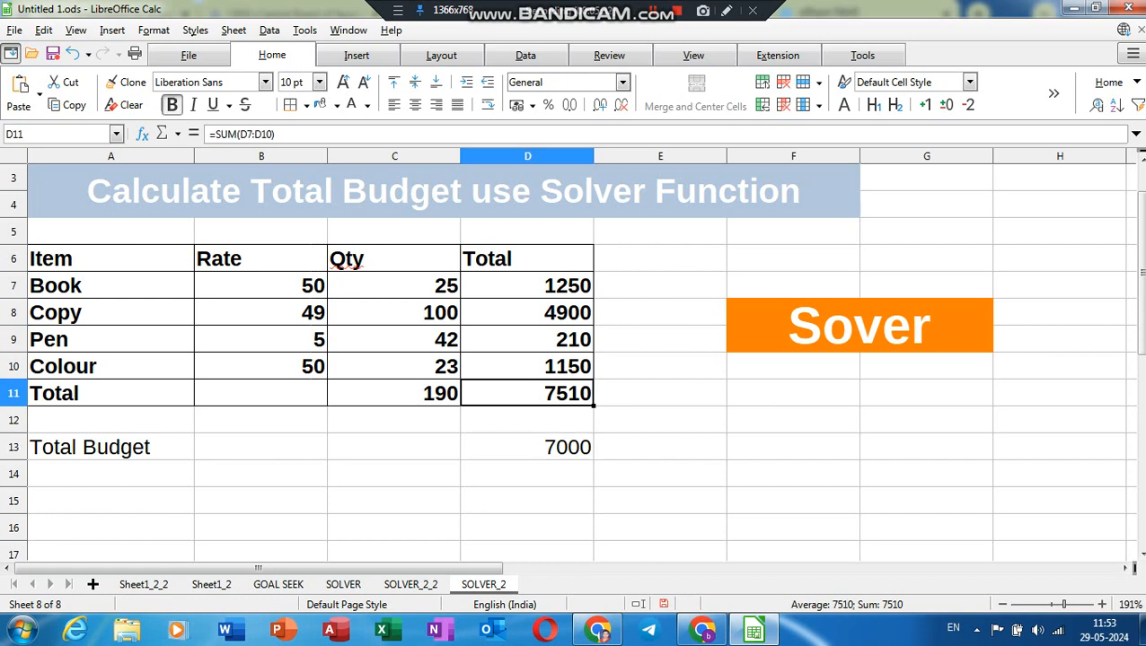
click(527, 447)
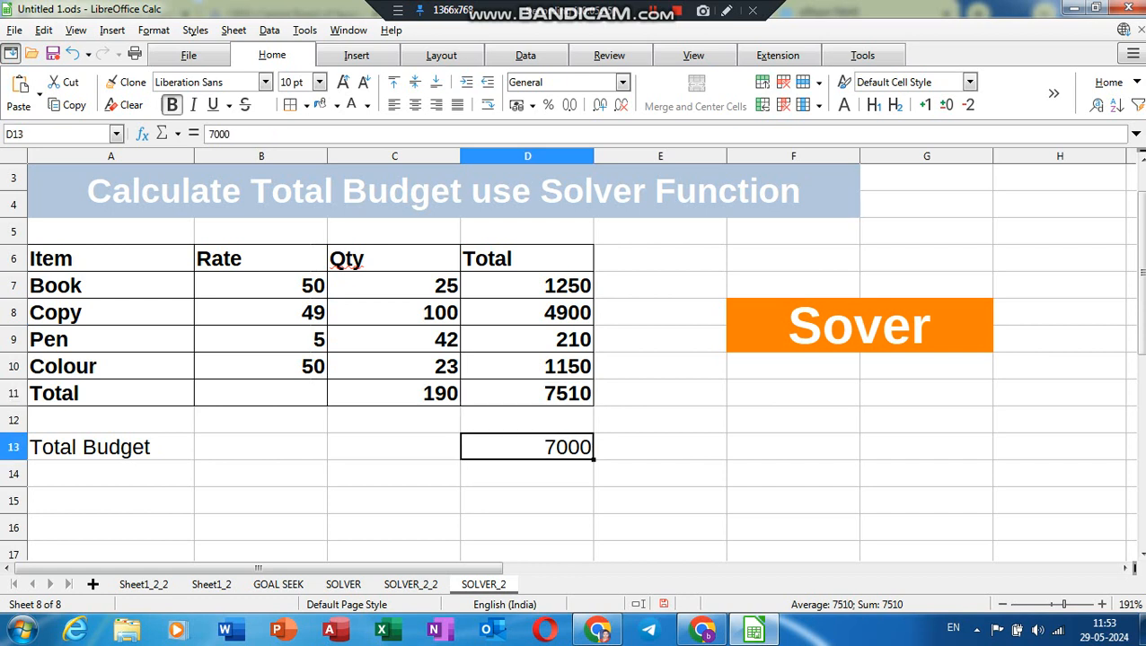
Open the Solver for the budget table and set its target cell to the summed total D11.
click(528, 393)
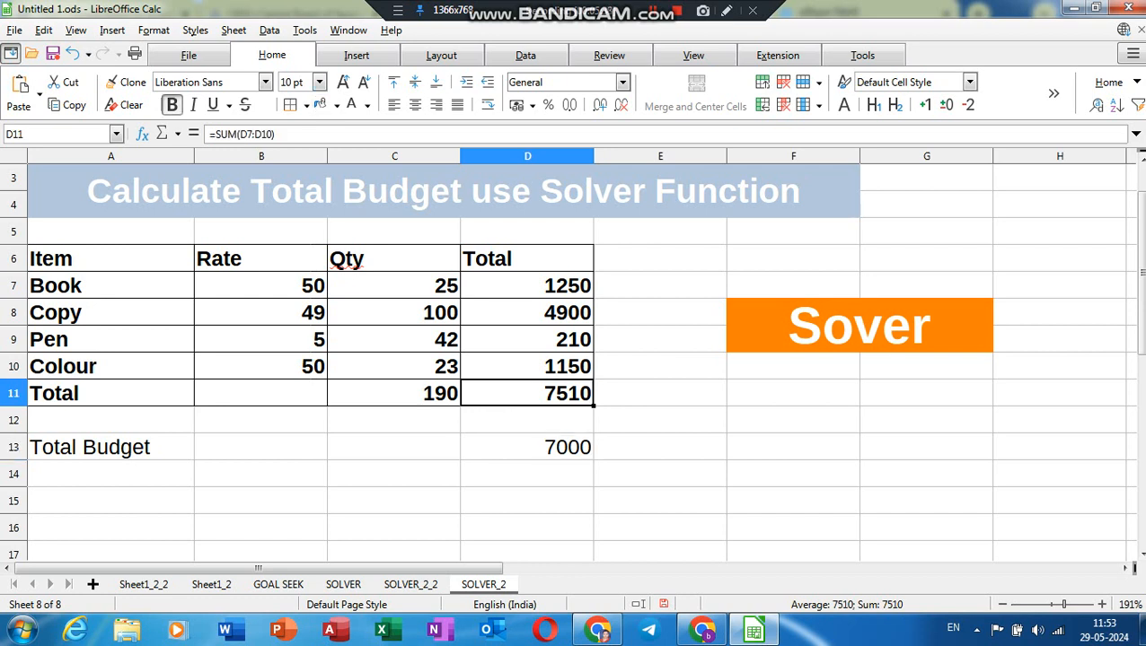
click(269, 30)
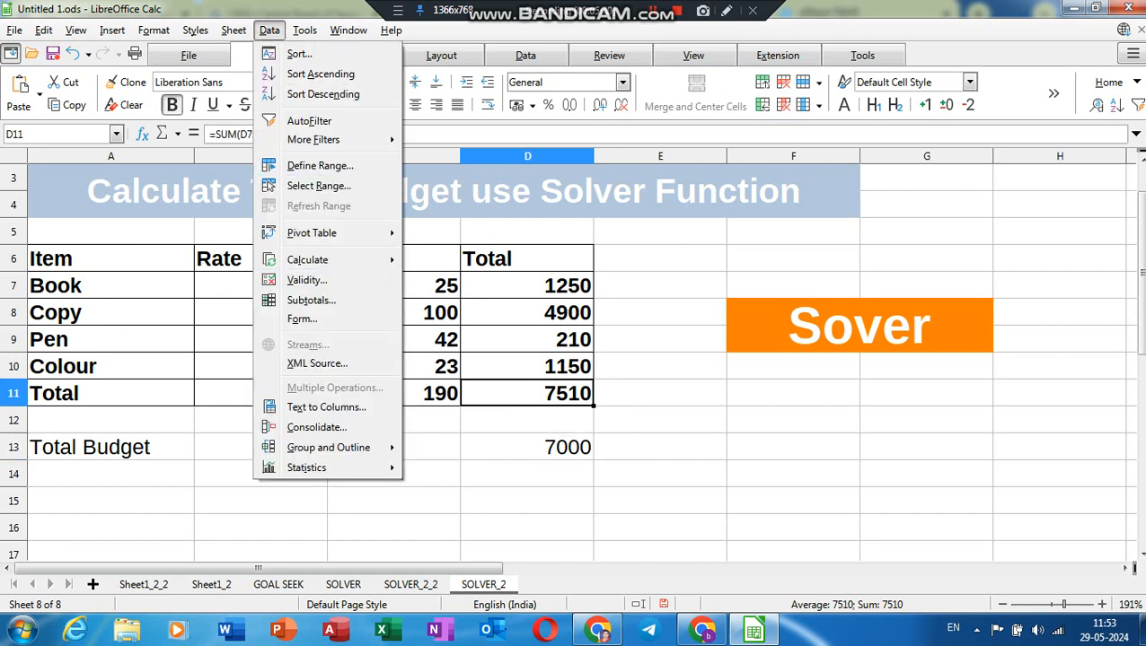
mouse_move(304, 30)
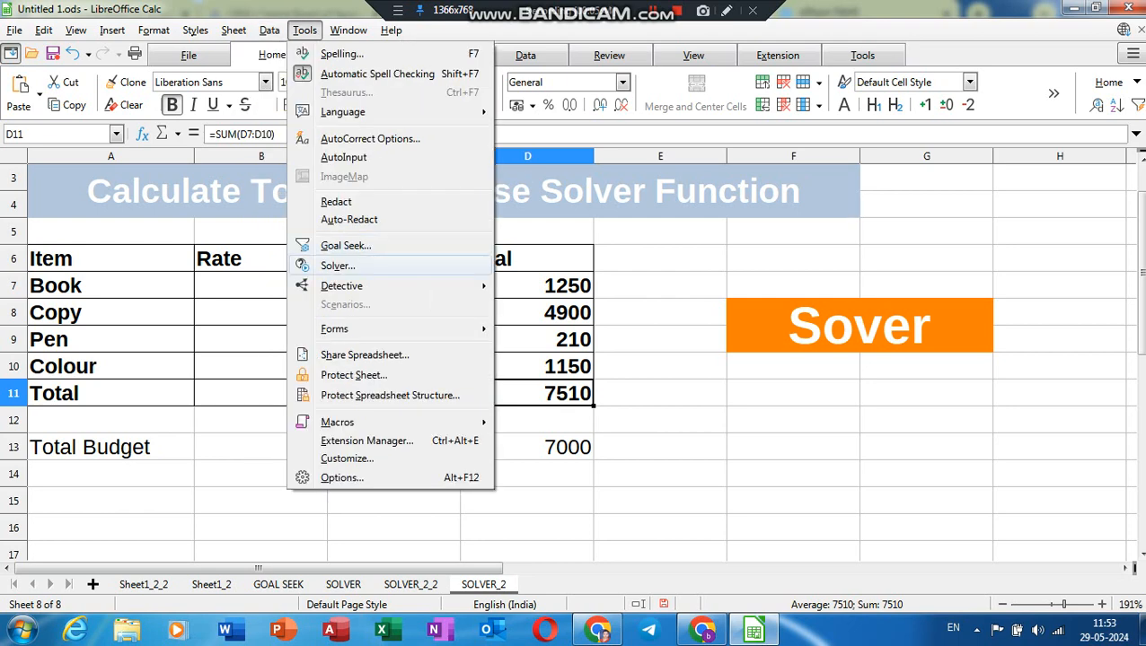
click(337, 265)
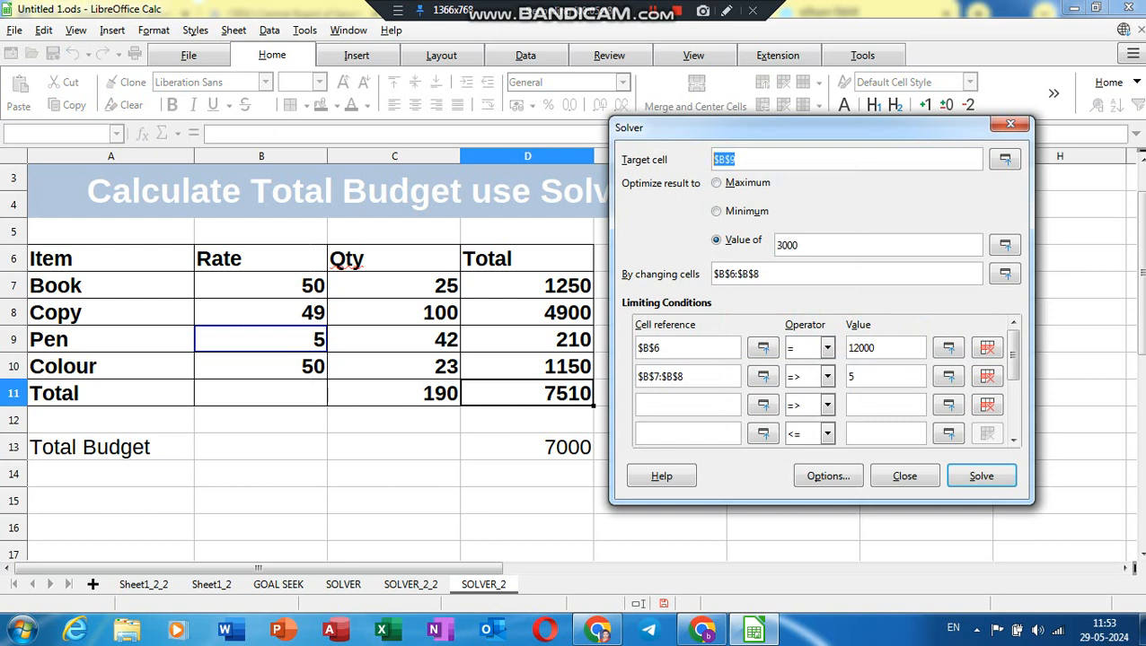
click(527, 393)
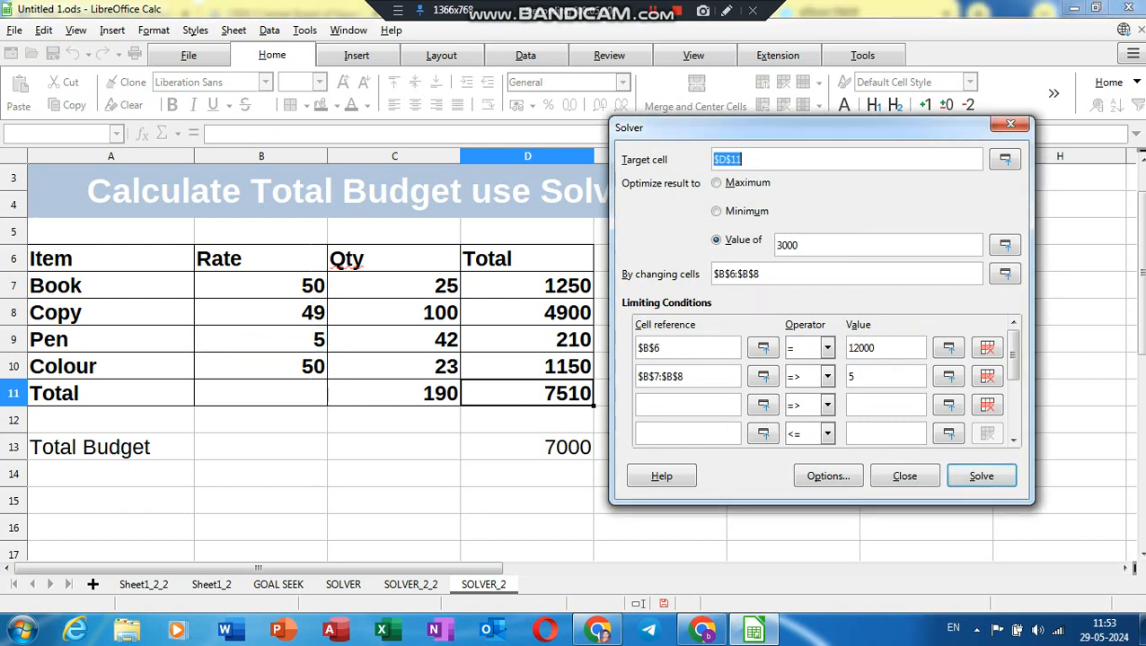
click(527, 394)
Set the Solver's target value to the budget cell D13 and its changing cells to the quantities C7:C10.
click(788, 245)
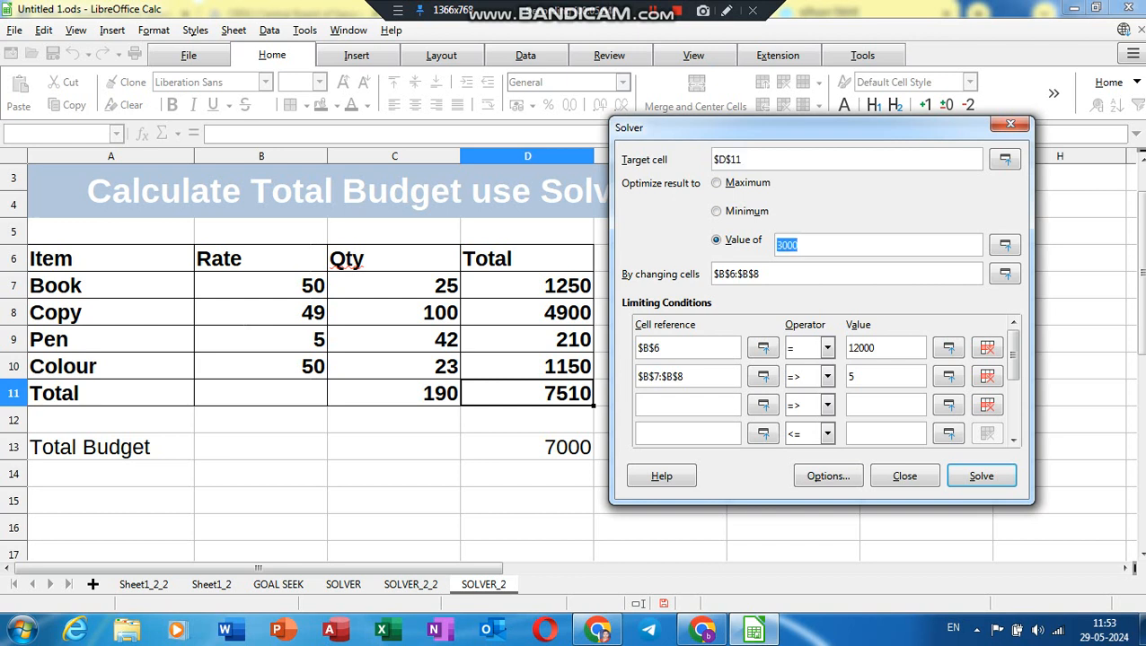
key(BackSpace)
click(527, 447)
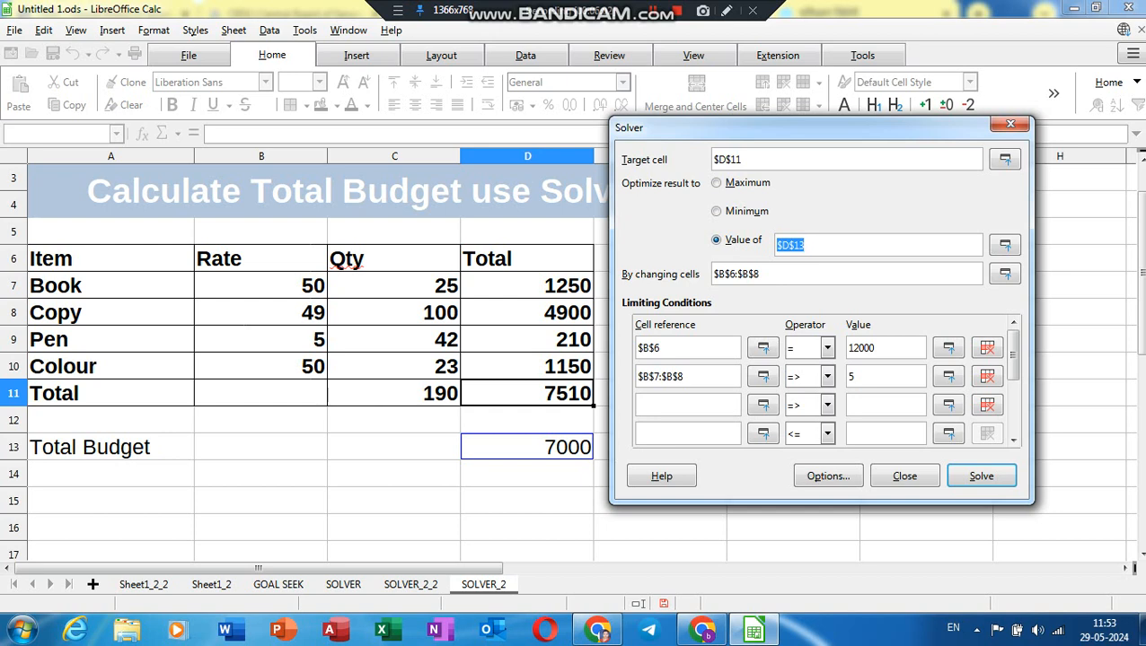
key(Tab)
key(Tab)
drag(395, 285, 453, 377)
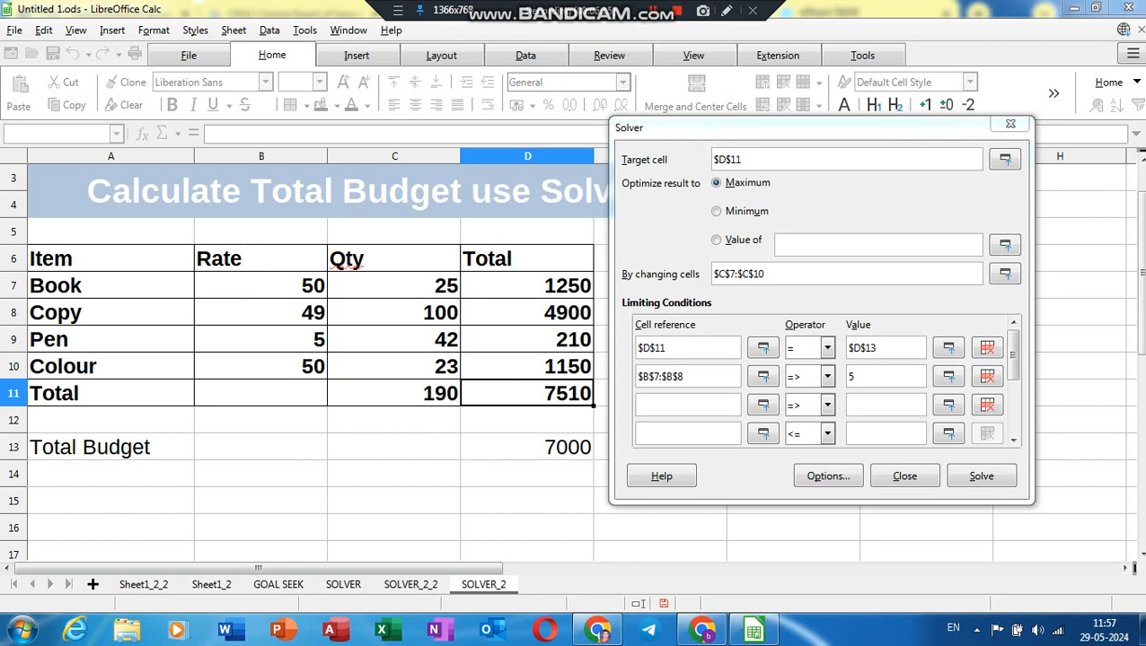
Check the target and changing cells, and set the first limiting condition's value to D13 so that D11 = D13.
click(527, 394)
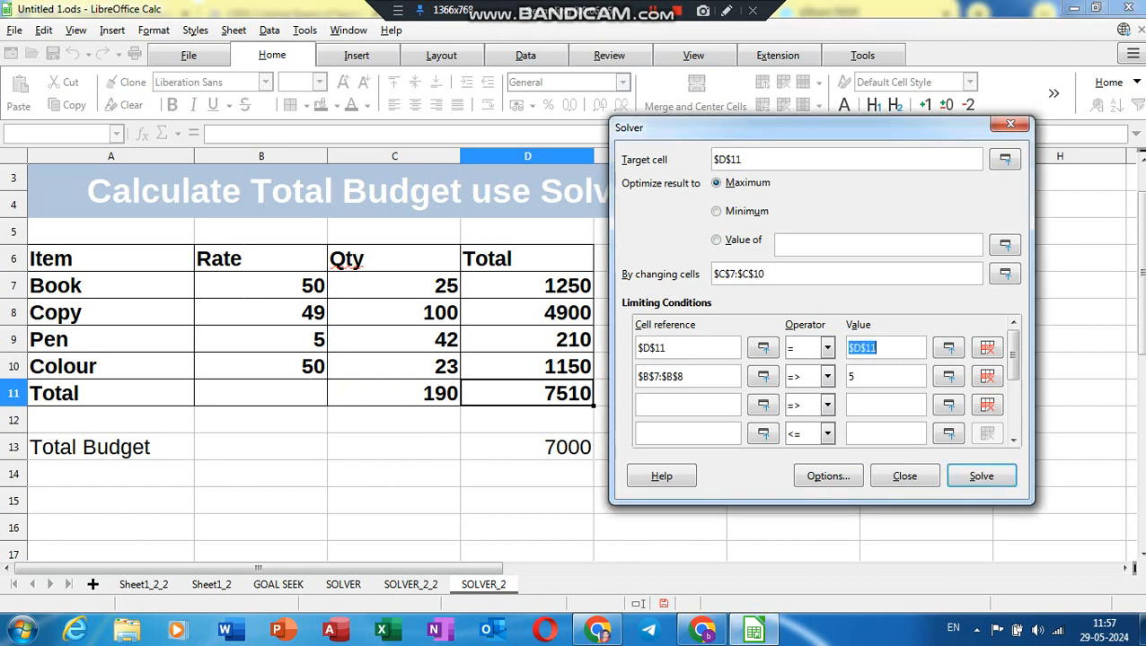
click(740, 160)
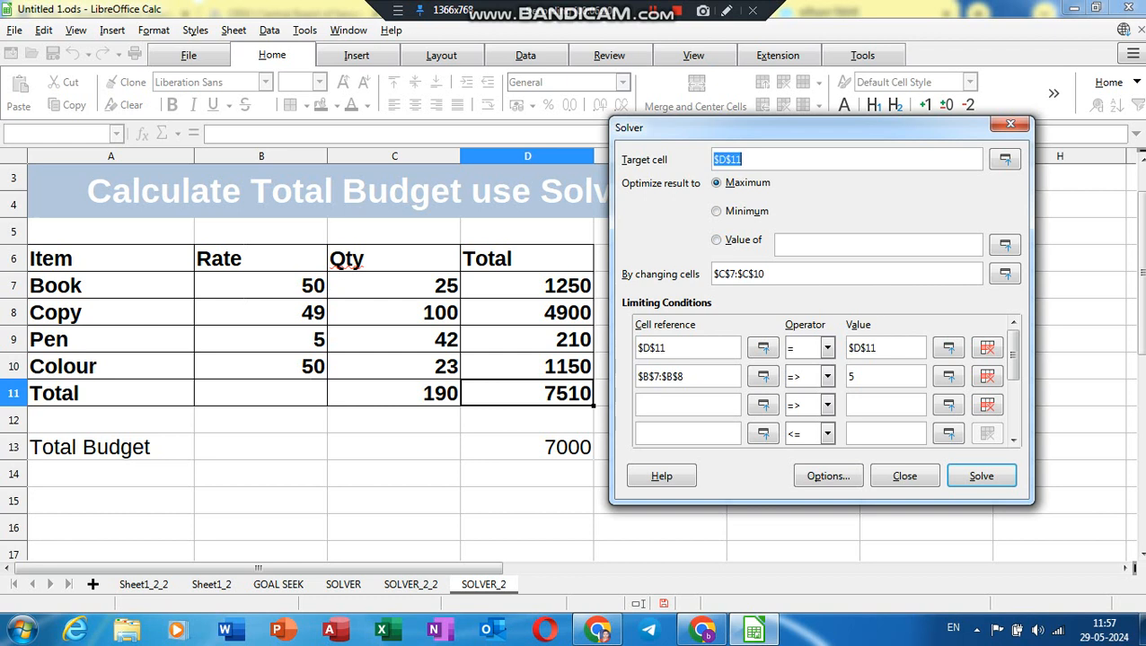
click(738, 274)
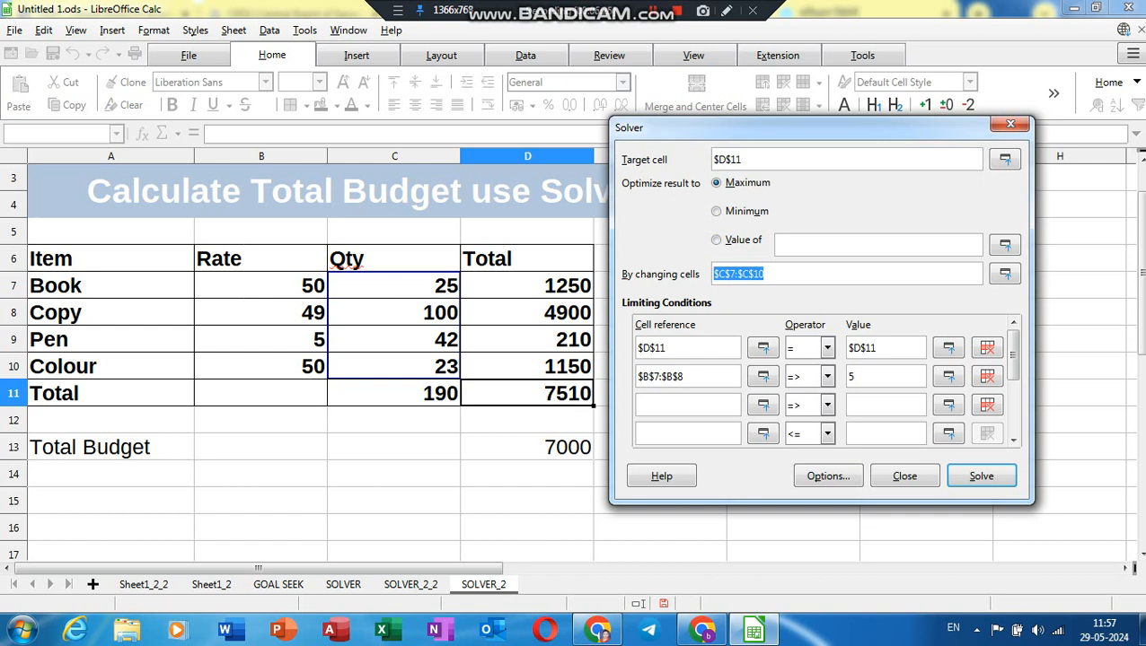
click(651, 347)
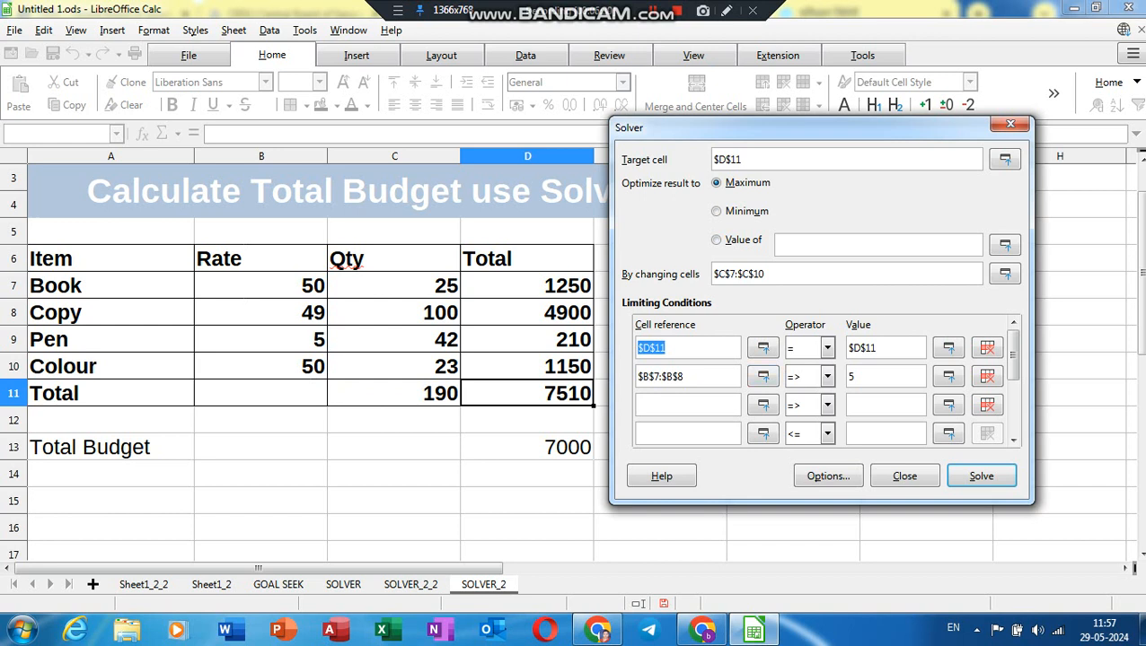
click(862, 347)
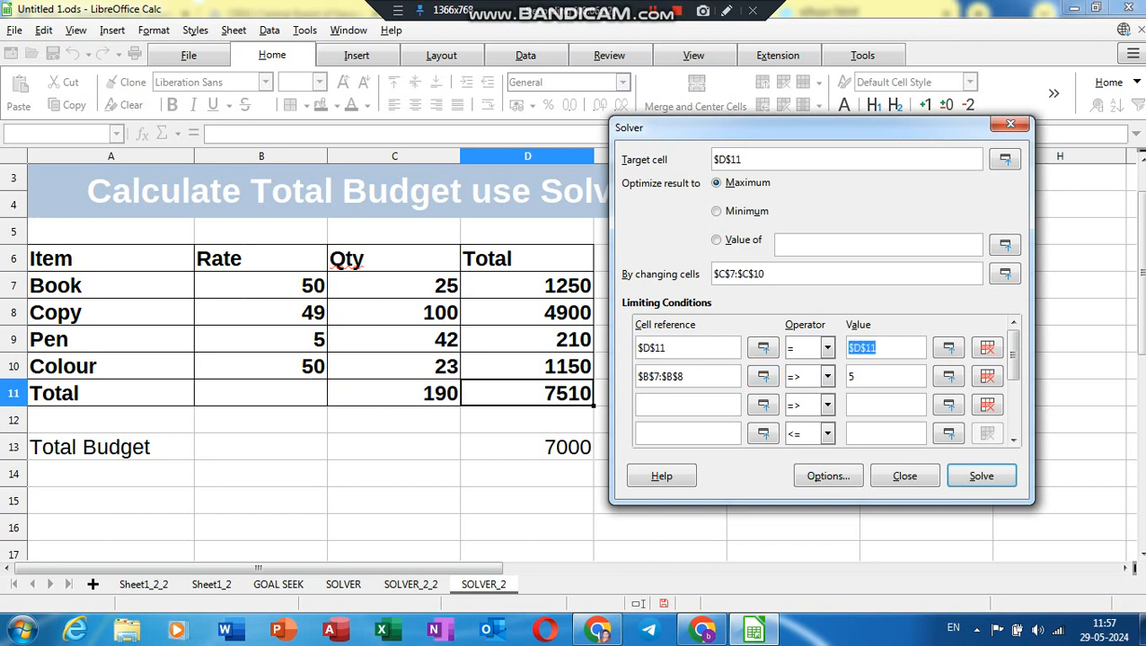
click(527, 447)
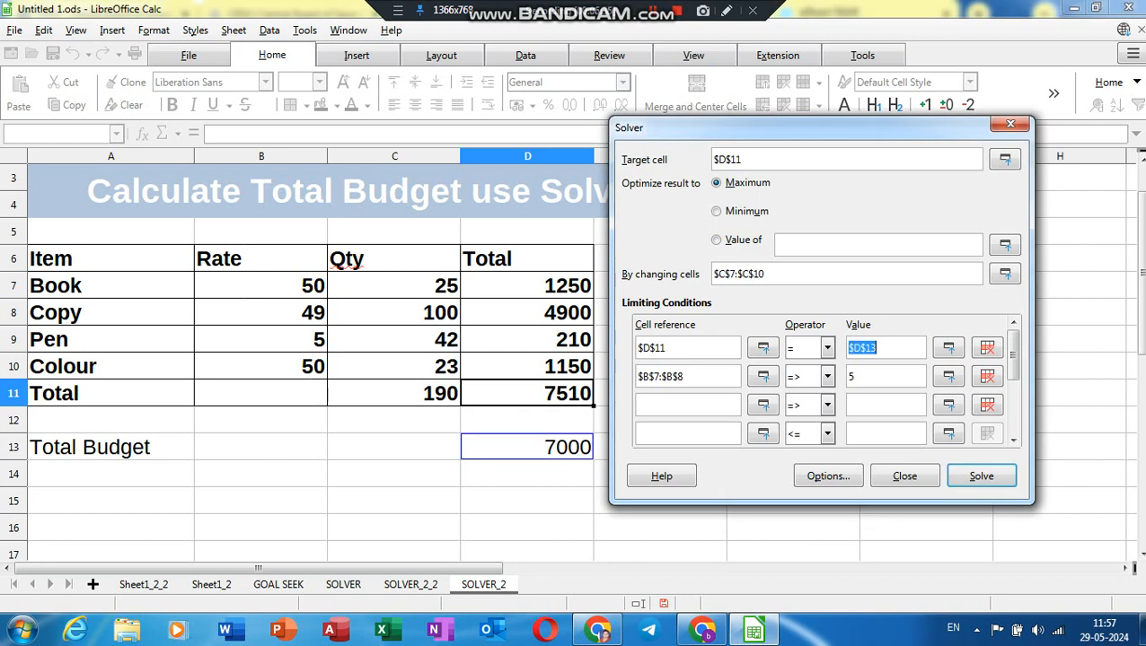
Set the second limiting condition to require Integer values in C7:C10 and clear its value.
click(688, 376)
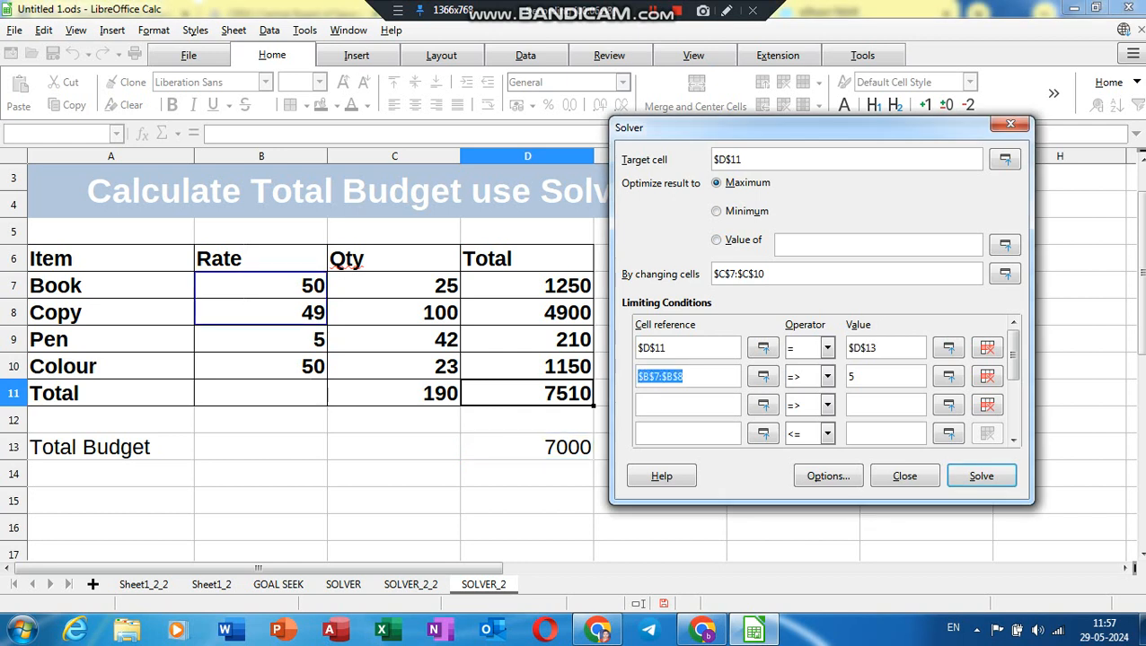
key(BackSpace)
drag(394, 286, 395, 367)
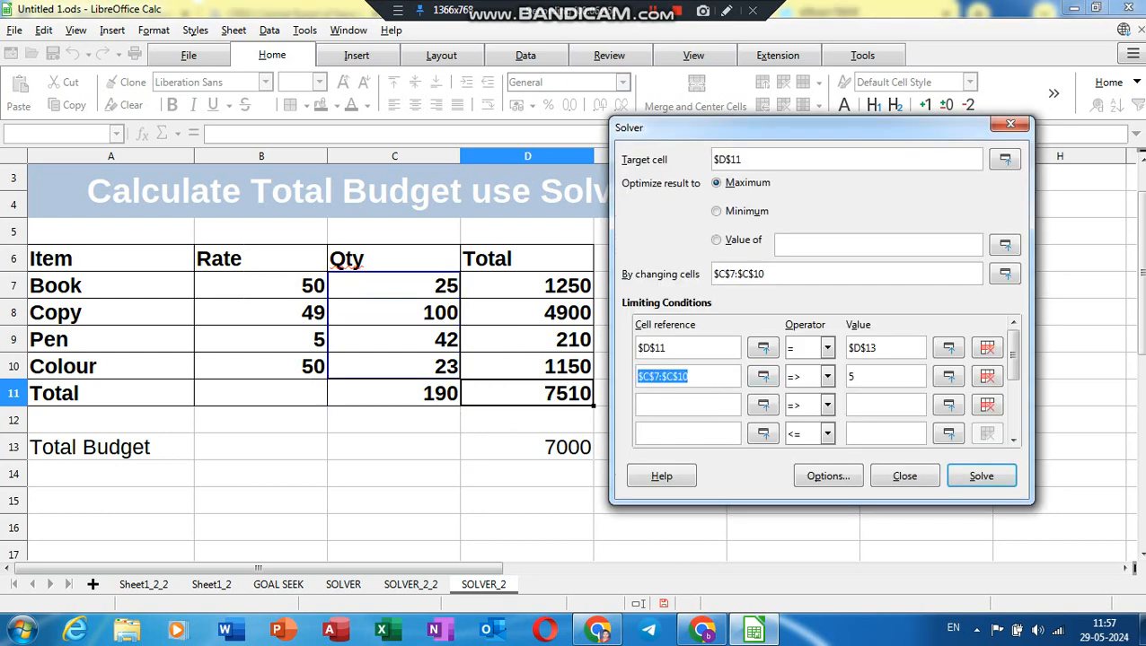
click(827, 377)
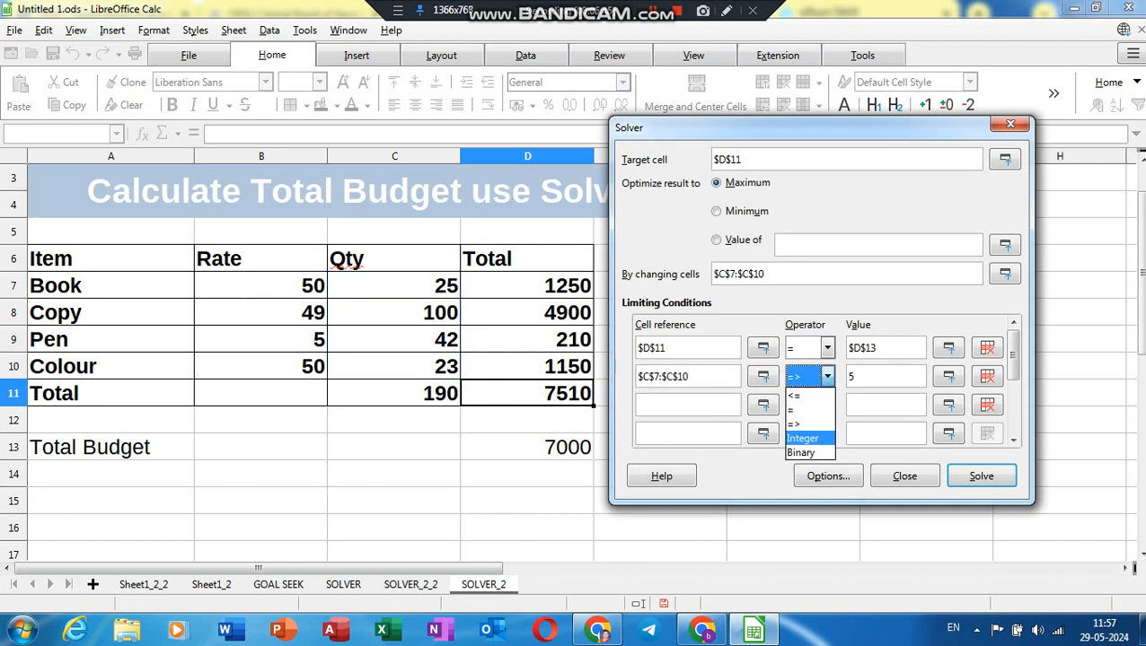
click(802, 438)
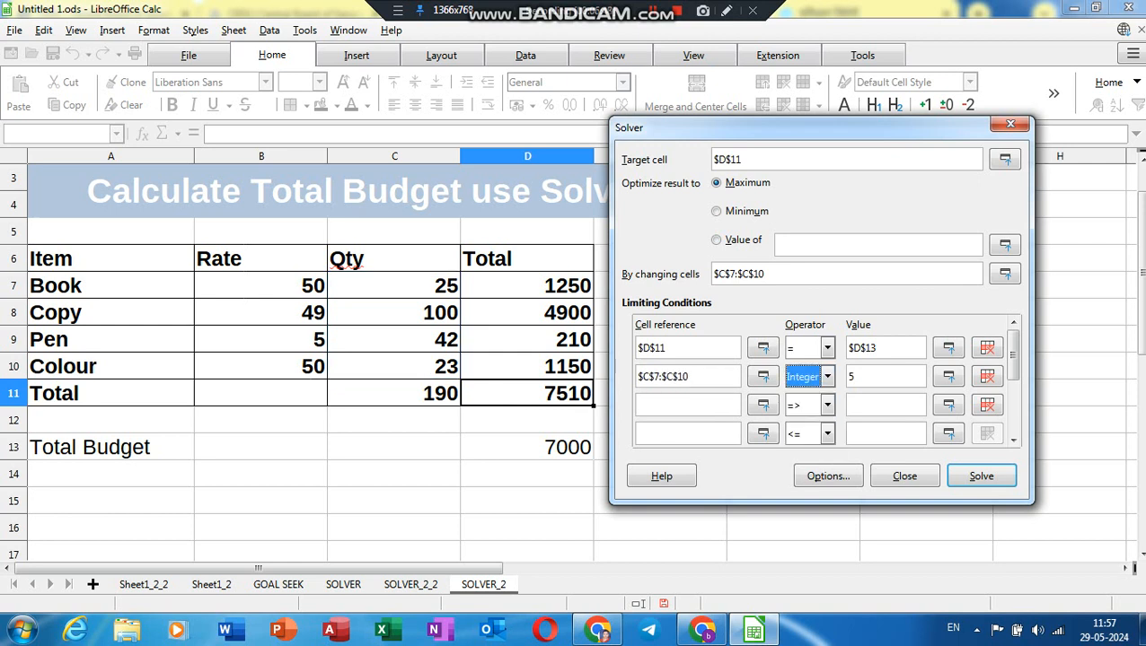
key(Tab)
key(BackSpace)
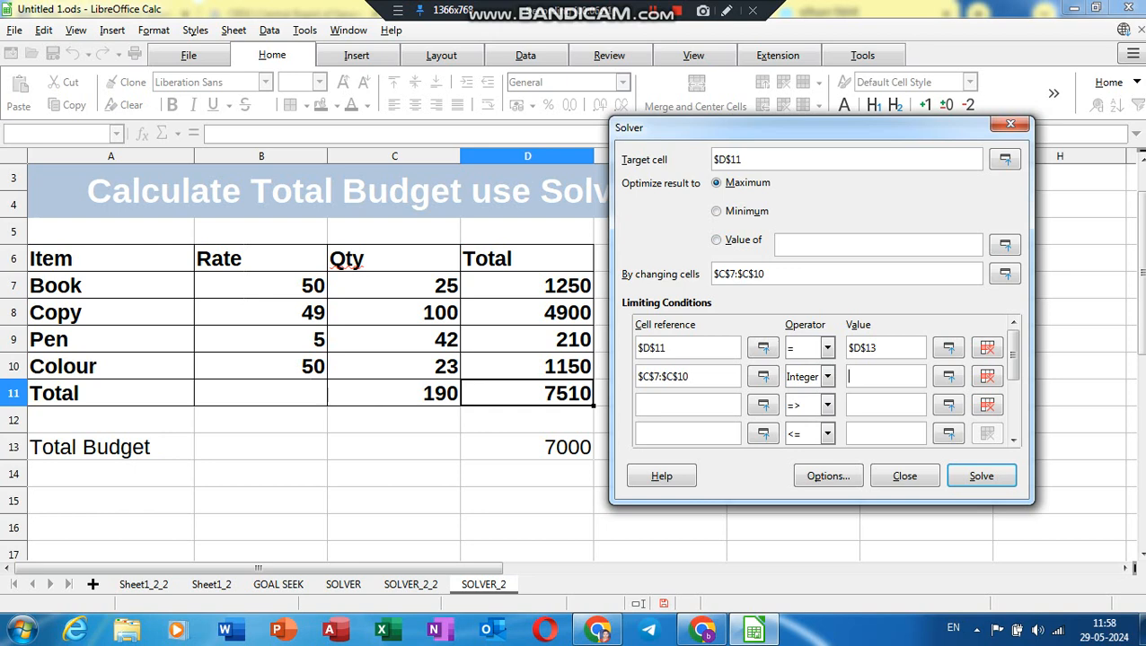
Set the third limiting condition to C7:C10 => 0.
click(688, 405)
drag(395, 285, 444, 375)
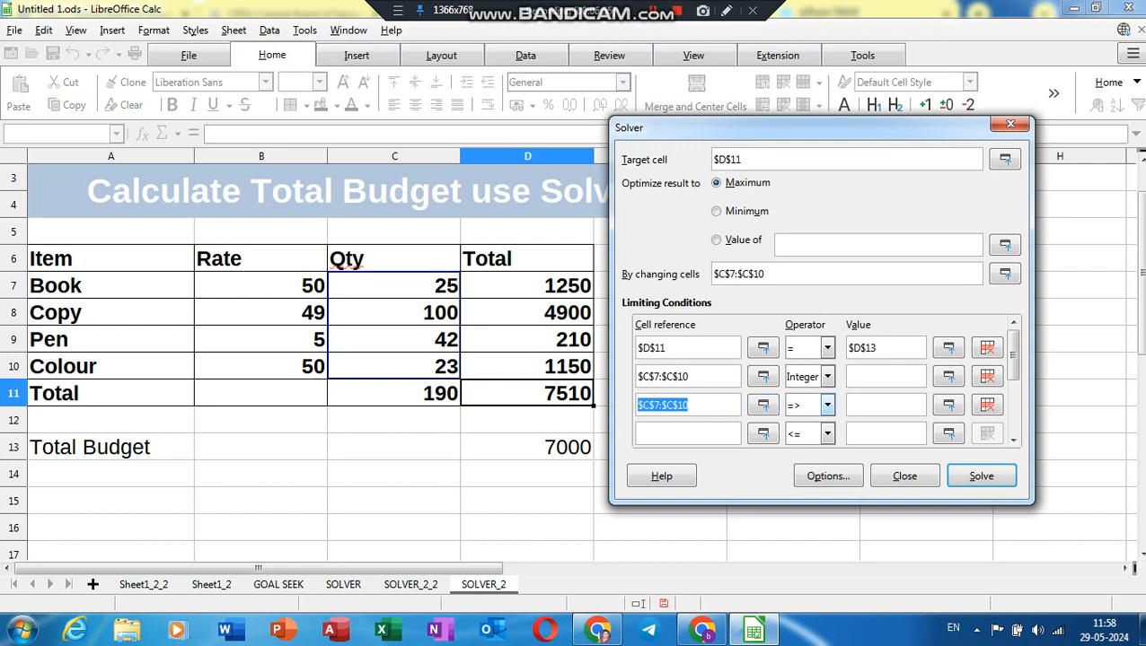
click(827, 406)
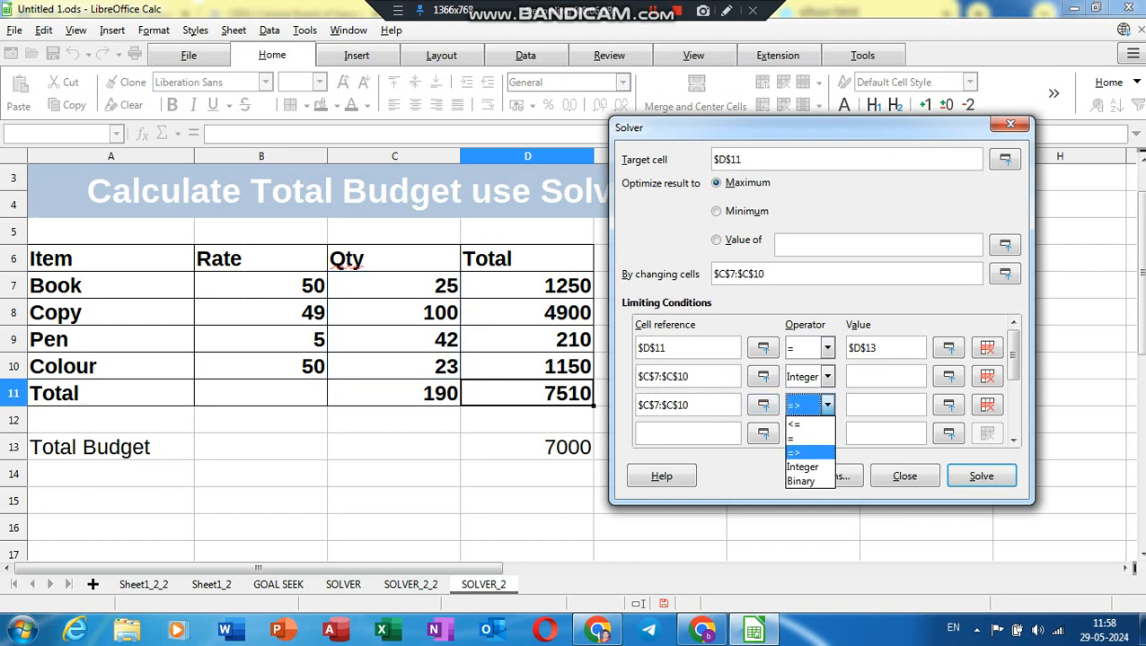
click(794, 453)
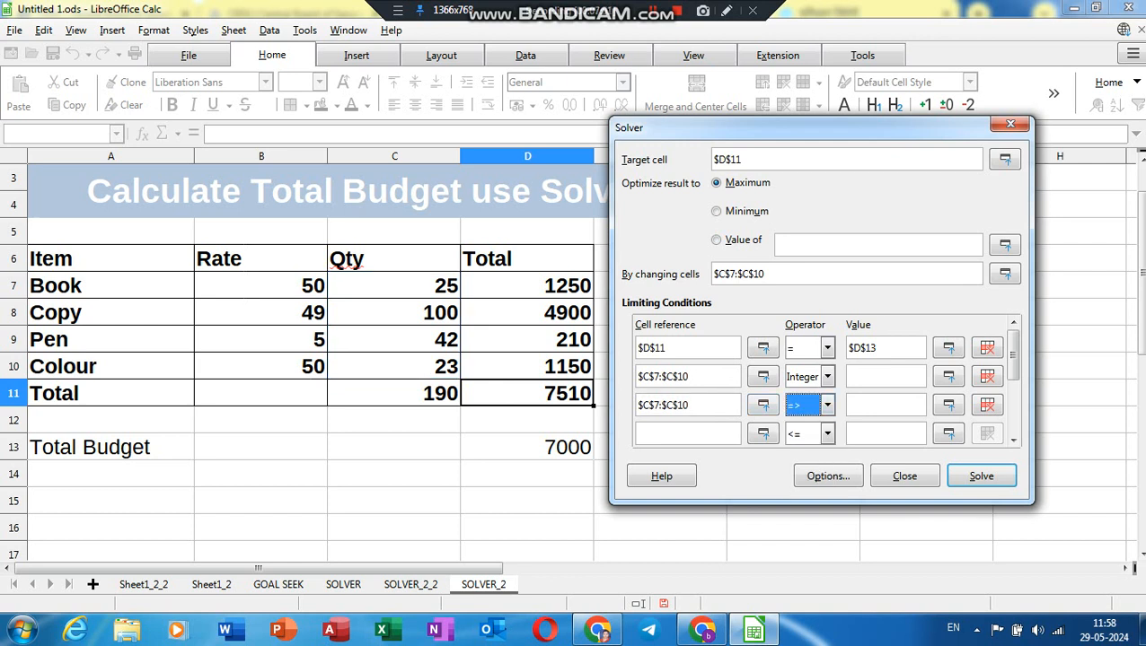
click(884, 405)
text(0)
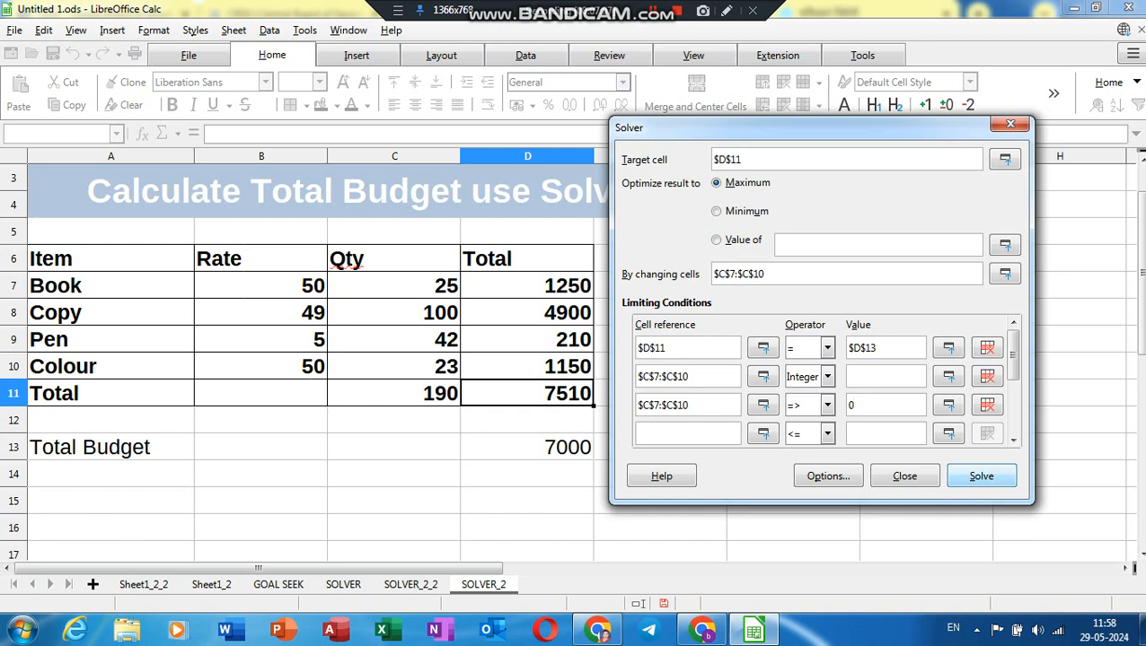
Run the Solver on the budget table, accept the solver status and keep the result.
click(980, 476)
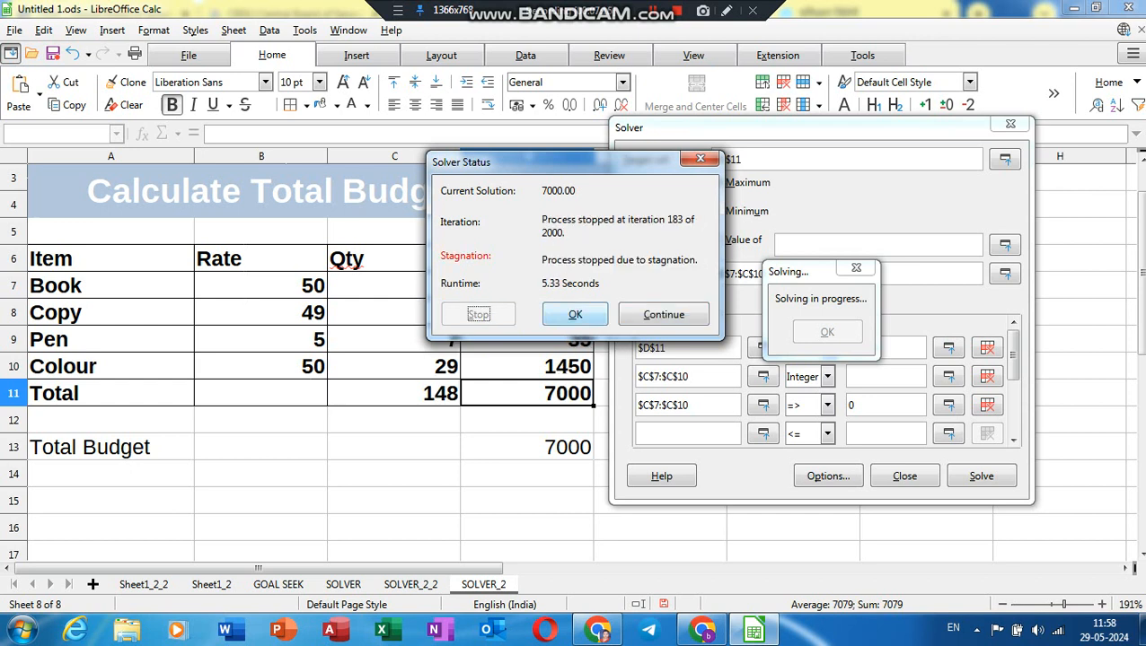
key(Return)
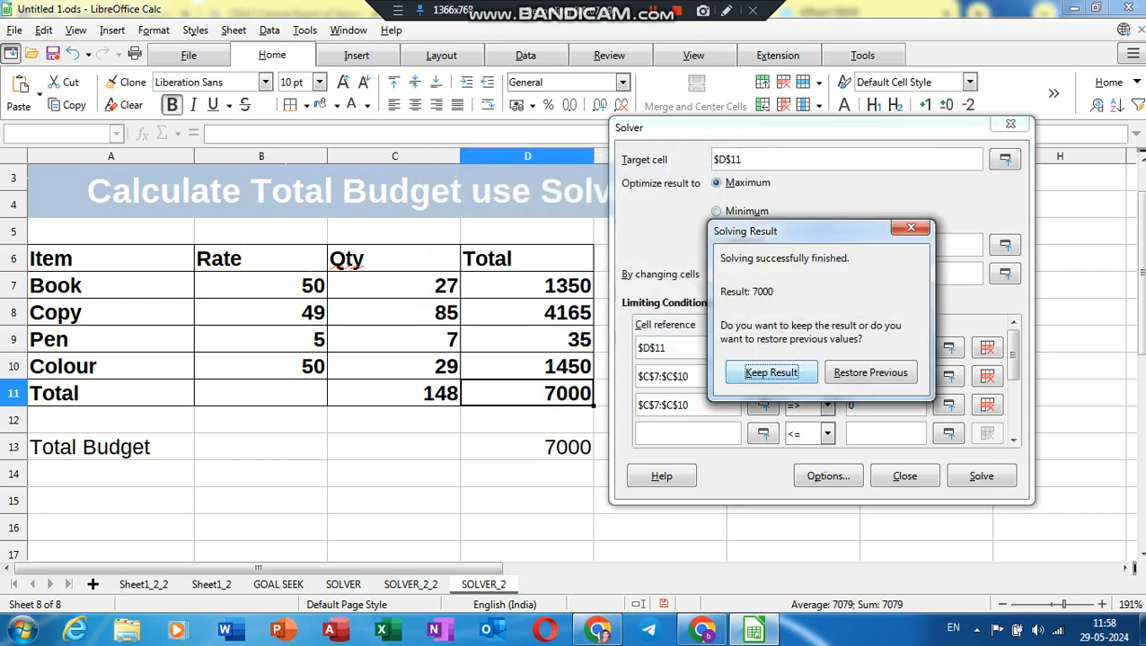
key(Return)
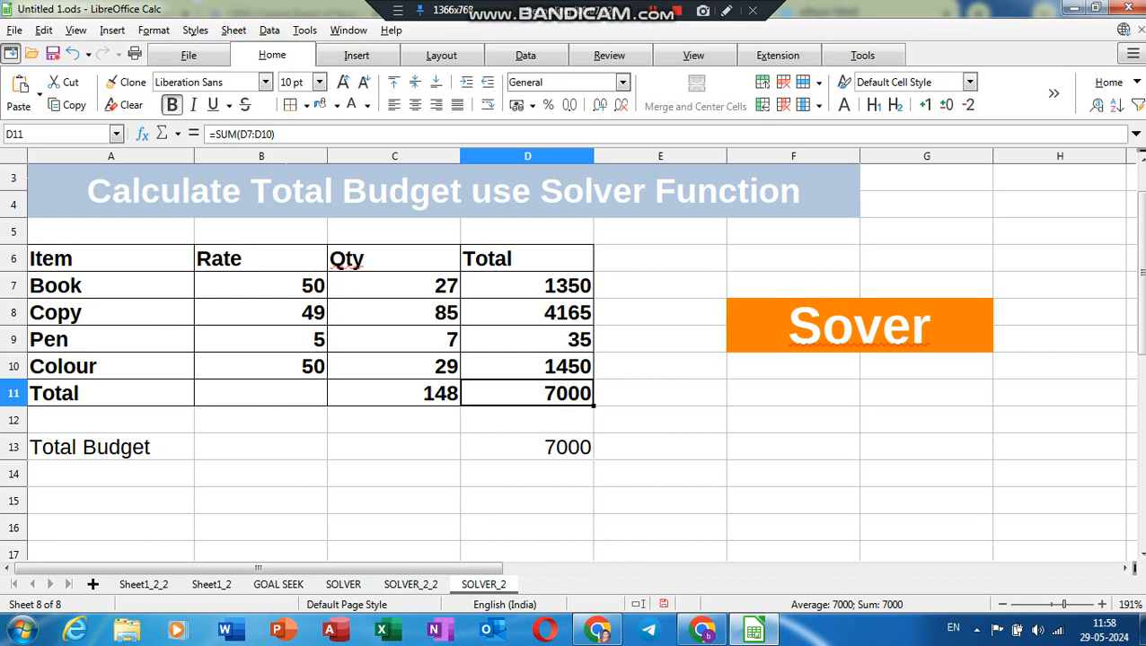
Examine the solved quantities in column C and the total in D11 against the budget in D13.
key(Down)
key(Down)
key(Up)
key(Up)
key(Left)
key(Up)
key(Up)
key(Up)
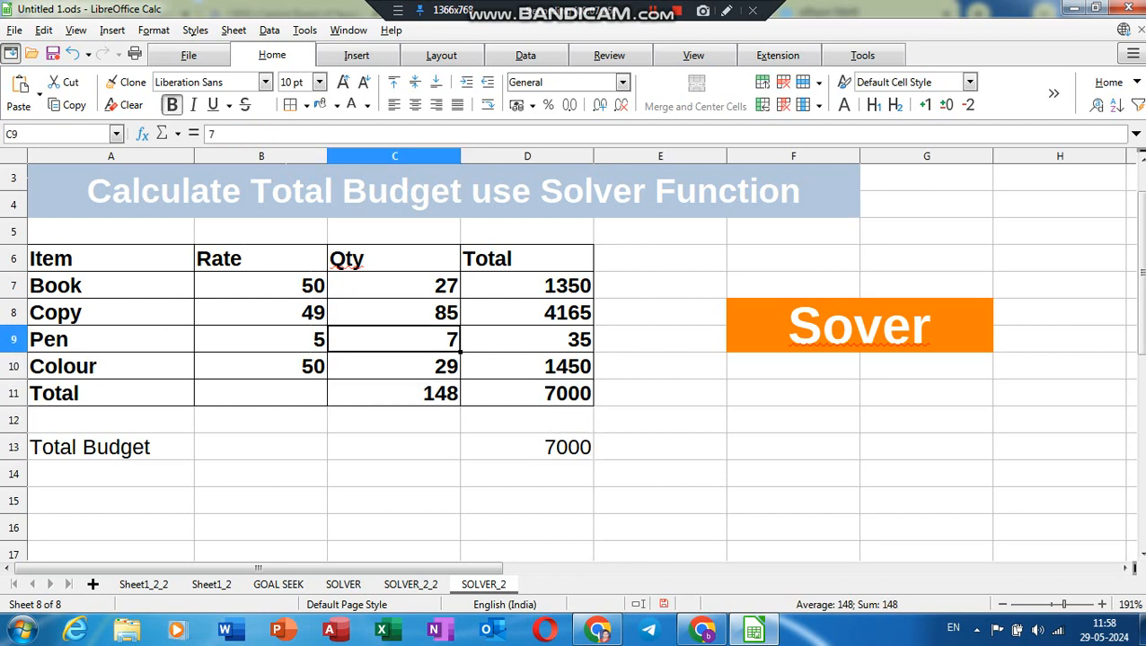
Review the item quantities in C7:C10 and the quantity and cost totals in C11 and D11.
key(Up)
key(Up)
key(Down)
key(Down)
key(Down)
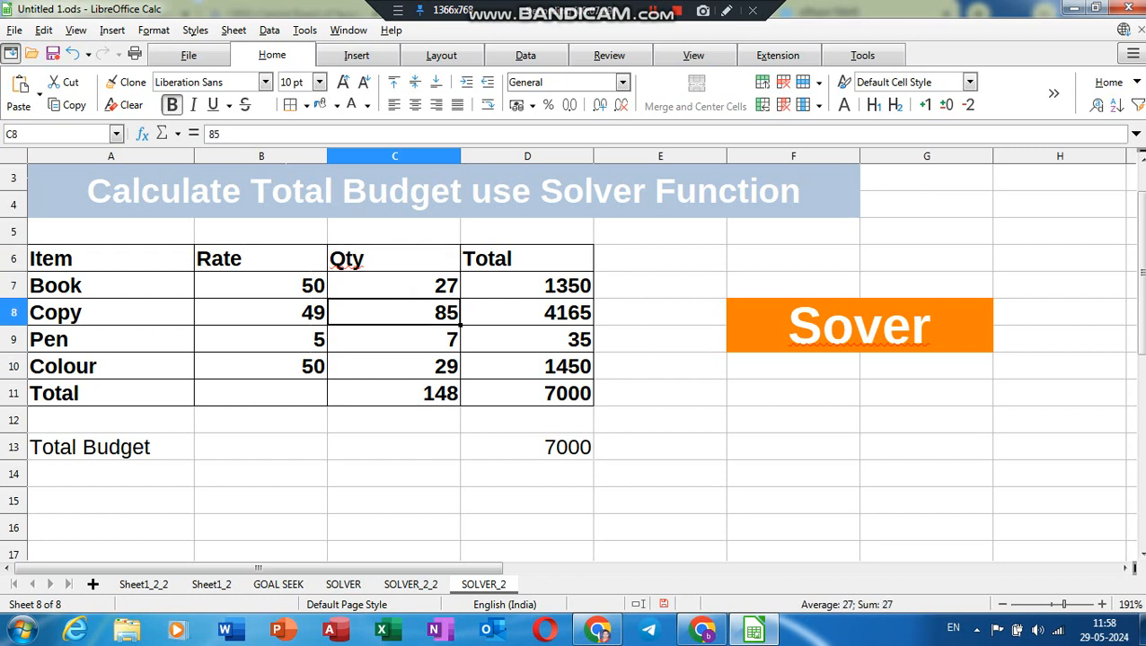
key(Down)
key(Down)
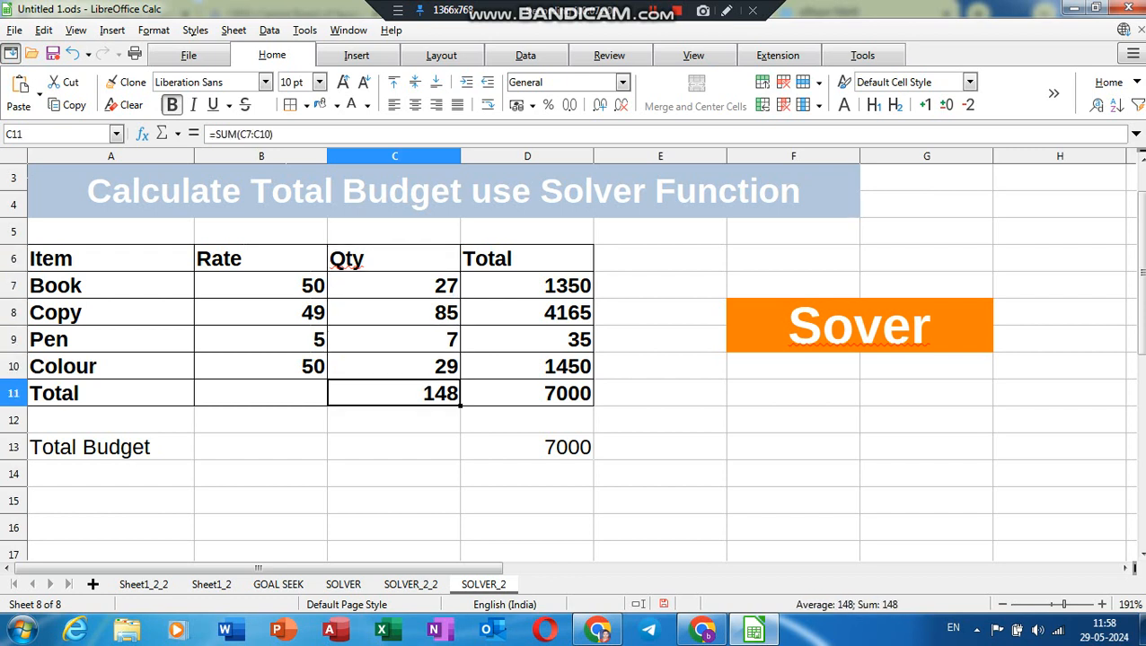
key(Right)
key(Left)
key(Right)
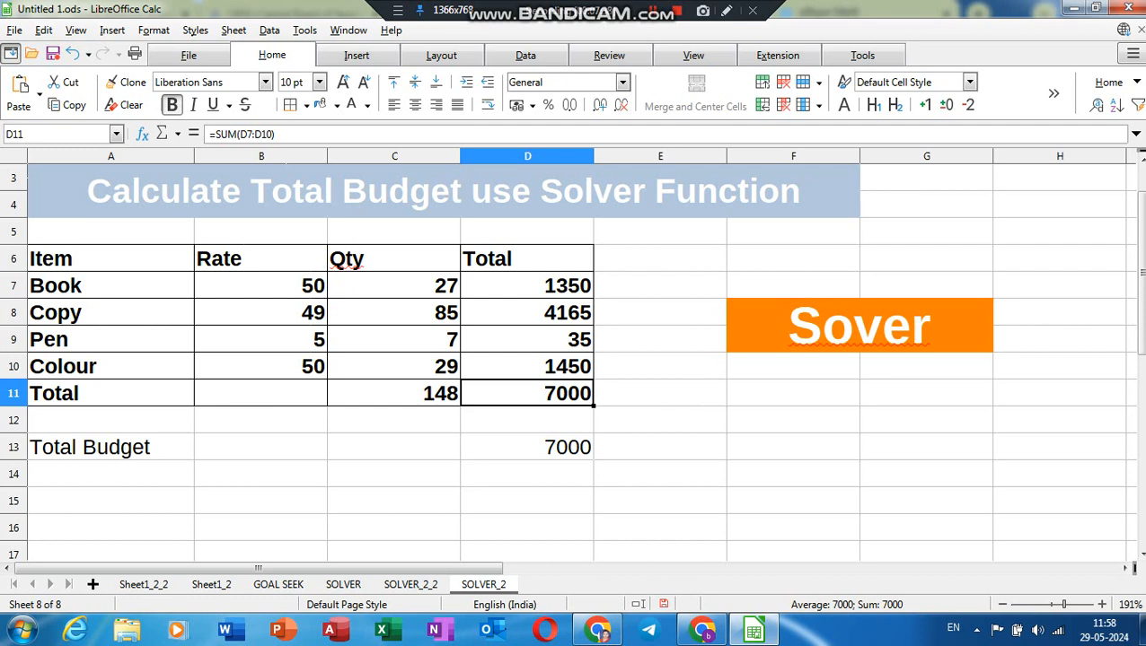
click(394, 447)
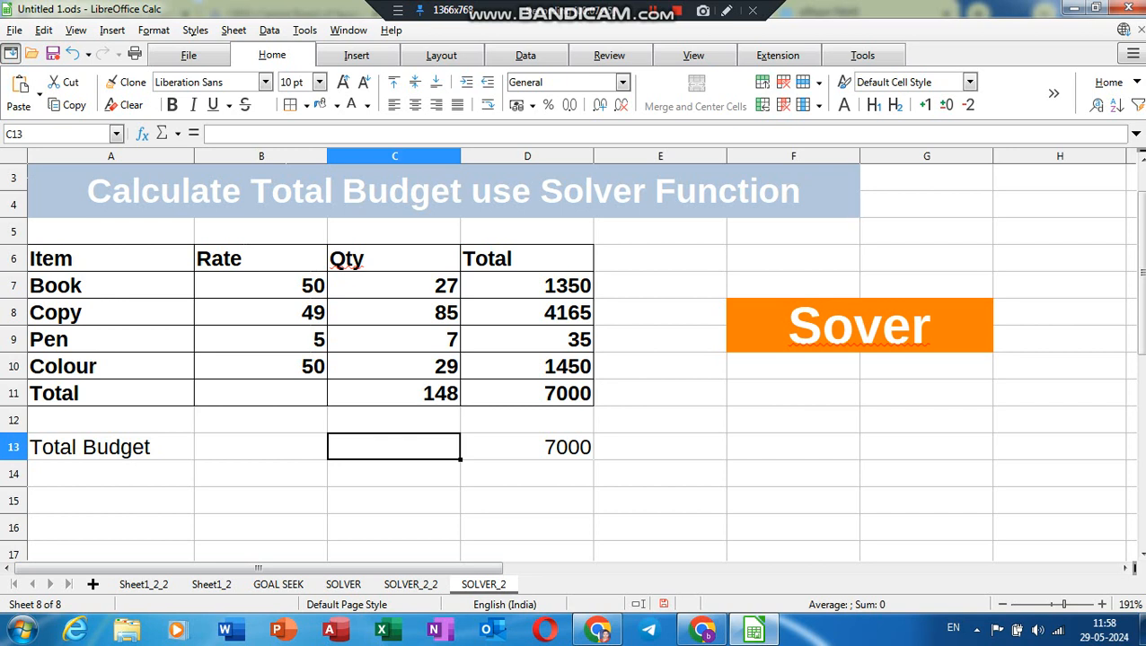
Revisit the simple interest tables on the SOLVER sheet and the GOAL SEEK sheet.
click(343, 585)
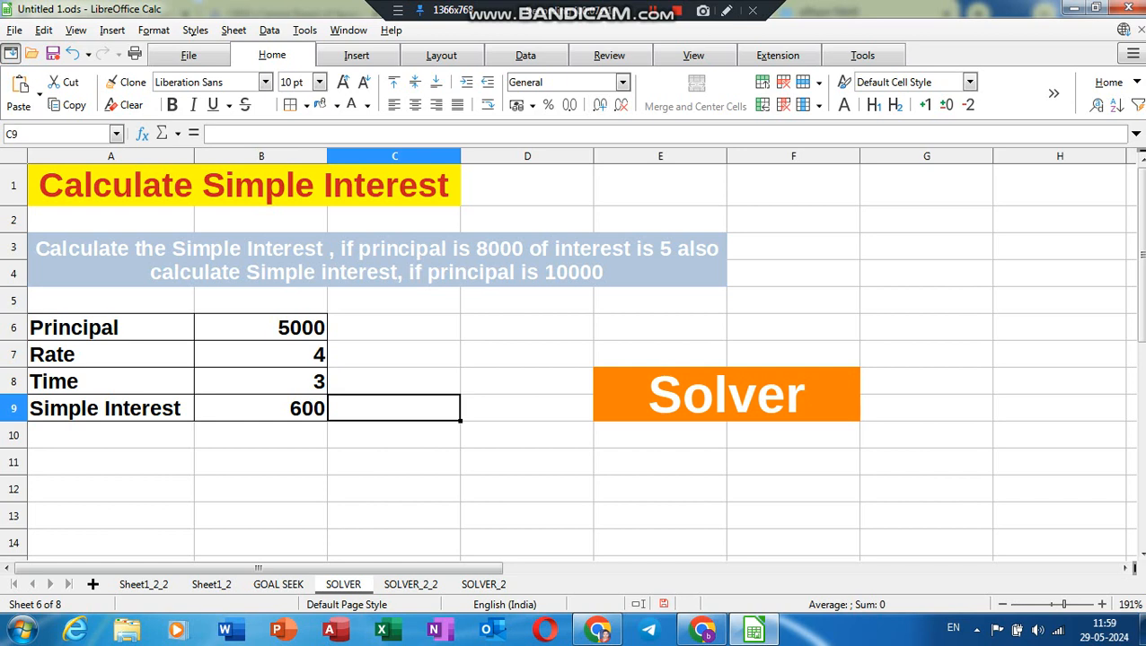
key(ctrl+Page_Up)
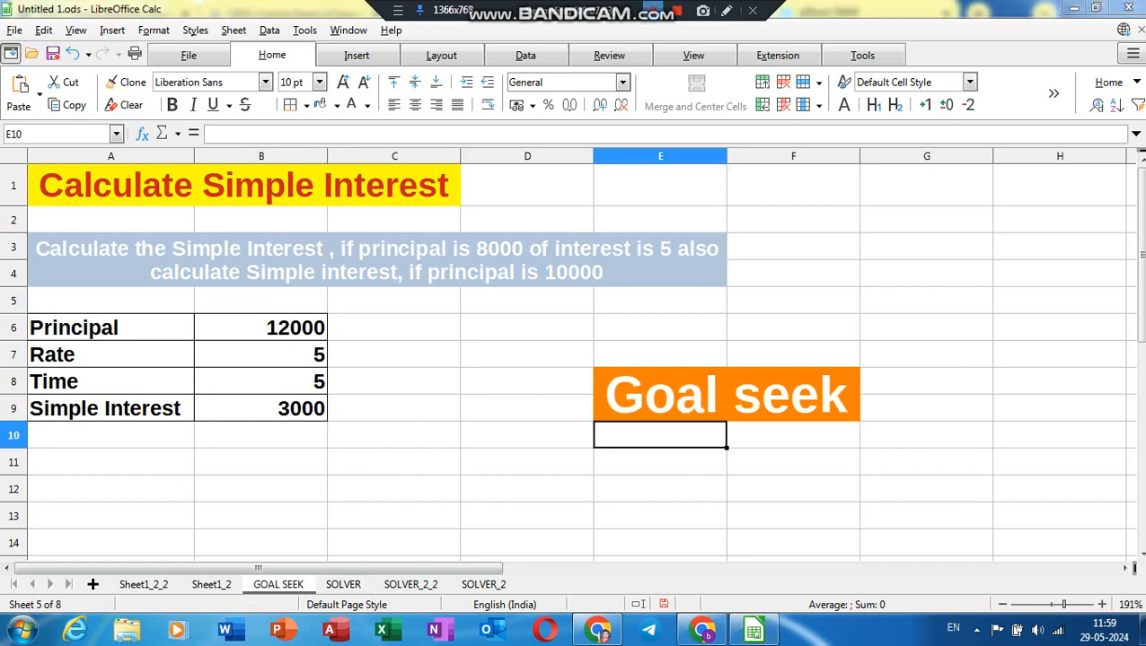
click(394, 436)
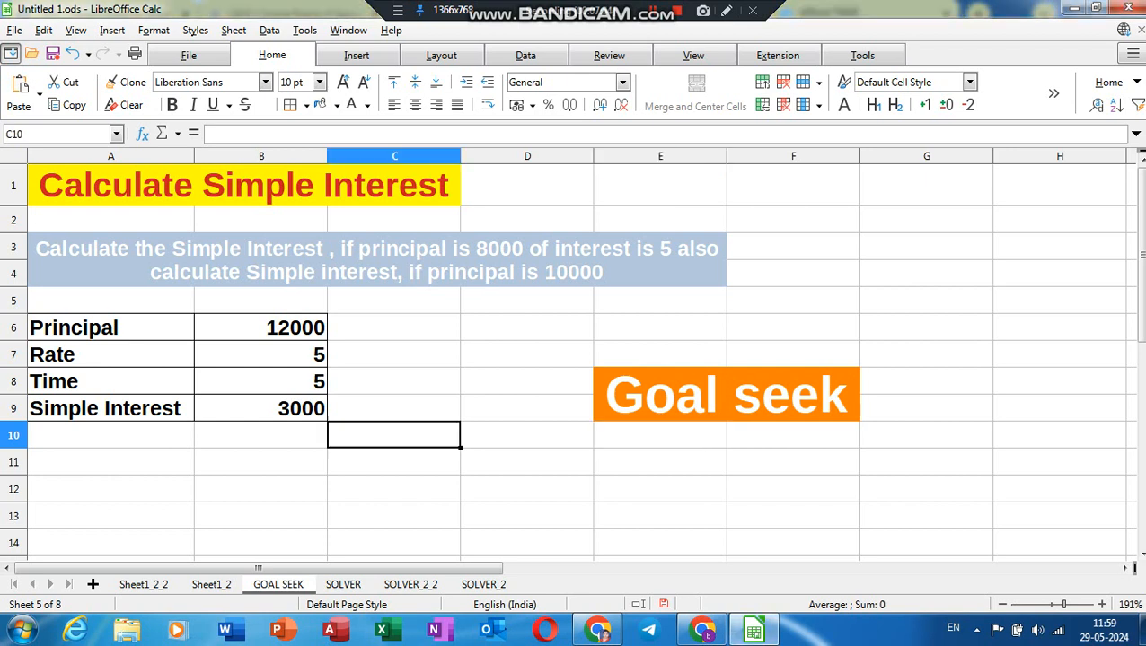